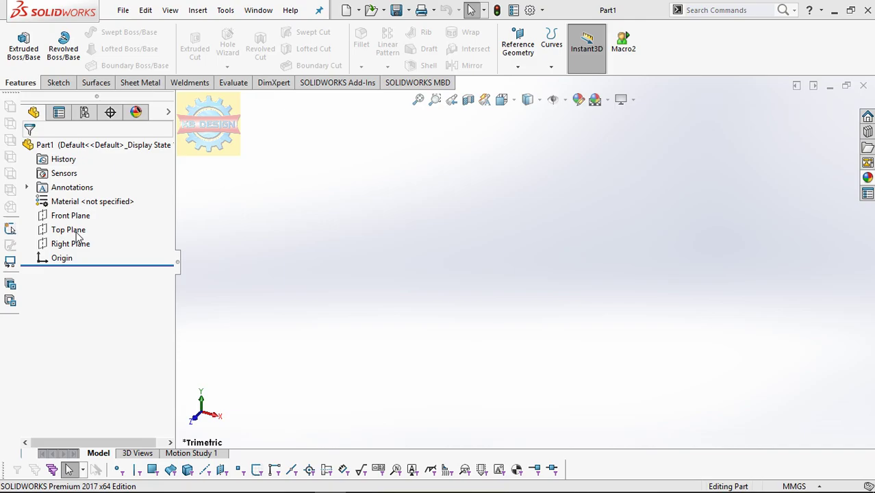
On the Top Plane, sketch a circle at the origin dimensioned to 2000 mm diameter.
{"action": "left_click", "coordinate": [65, 230]}
{"action": "left_click", "coordinate": [67, 212]}
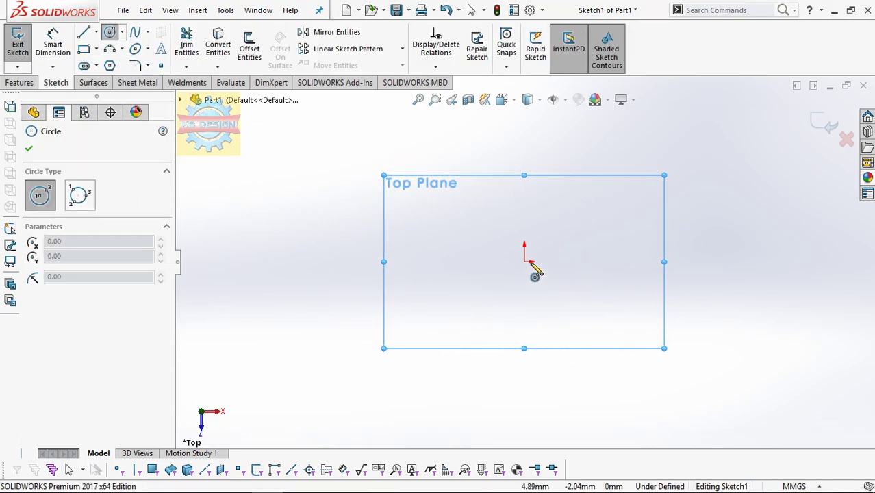
{"action": "left_click", "coordinate": [524, 261]}
{"action": "left_click", "coordinate": [639, 190]}
{"action": "left_click", "coordinate": [62, 44]}
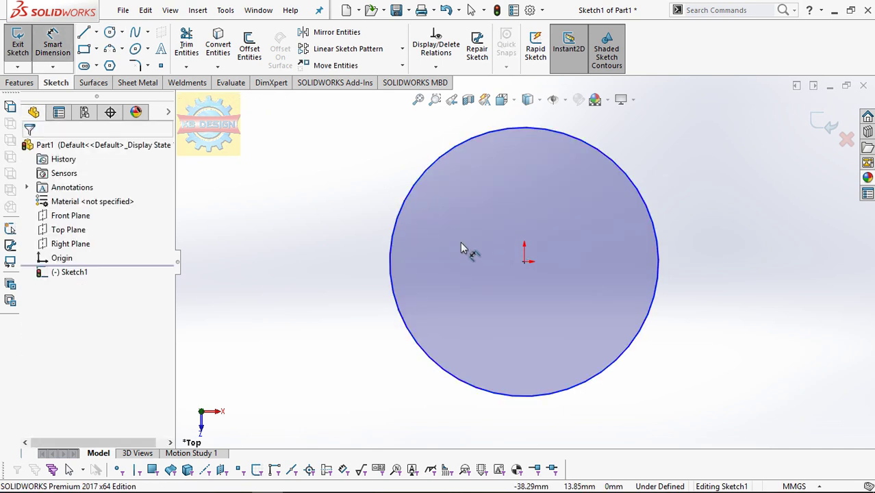
{"action": "left_click", "coordinate": [392, 247]}
{"action": "left_click", "coordinate": [336, 291]}
{"action": "type", "text": "2000"}
{"action": "key", "text": "Return"}
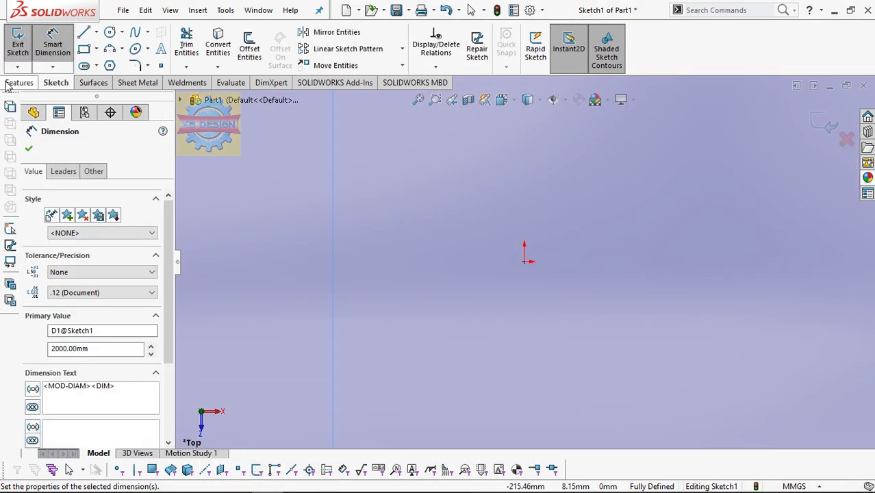
Extrude the 2000 mm circle 50 mm into a solid disc.
{"action": "left_click", "coordinate": [7, 82]}
{"action": "left_click", "coordinate": [17, 51]}
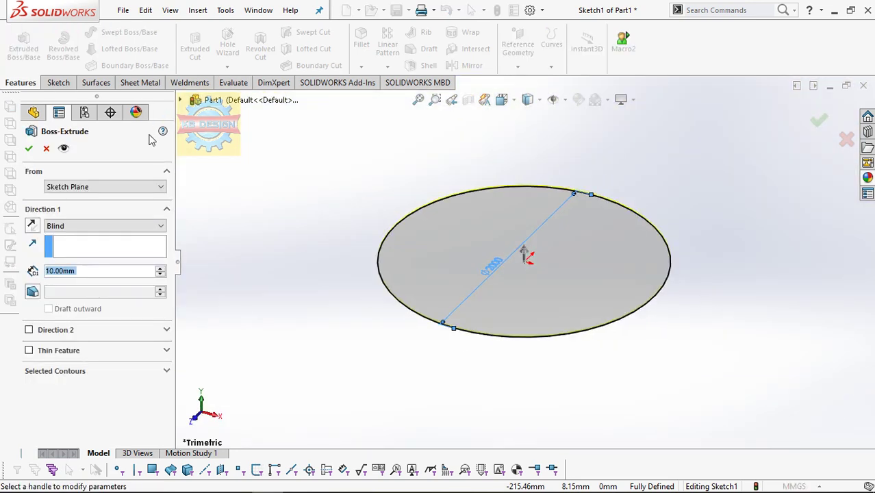
{"action": "type", "text": "50"}
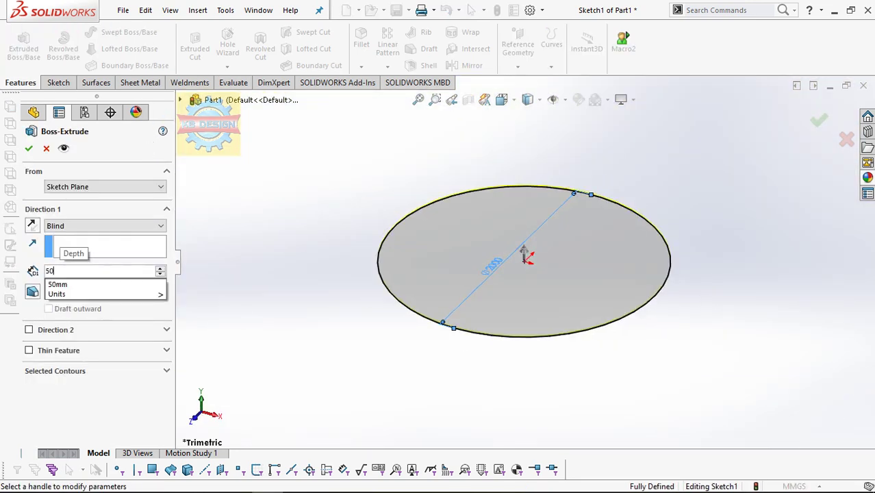
{"action": "key", "text": "Return"}
{"action": "left_click", "coordinate": [29, 150]}
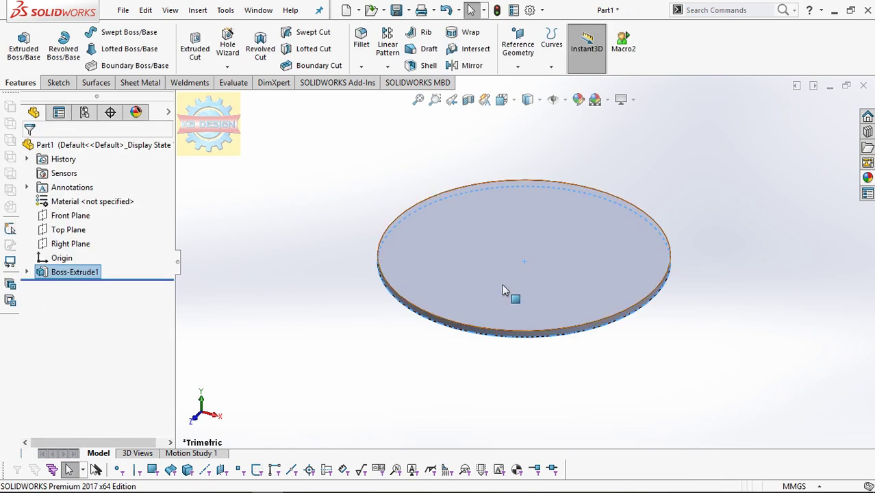
On the disc's top face, sketch a 100 mm diameter circle centred on the origin.
{"action": "left_click", "coordinate": [504, 286]}
{"action": "left_click", "coordinate": [552, 248]}
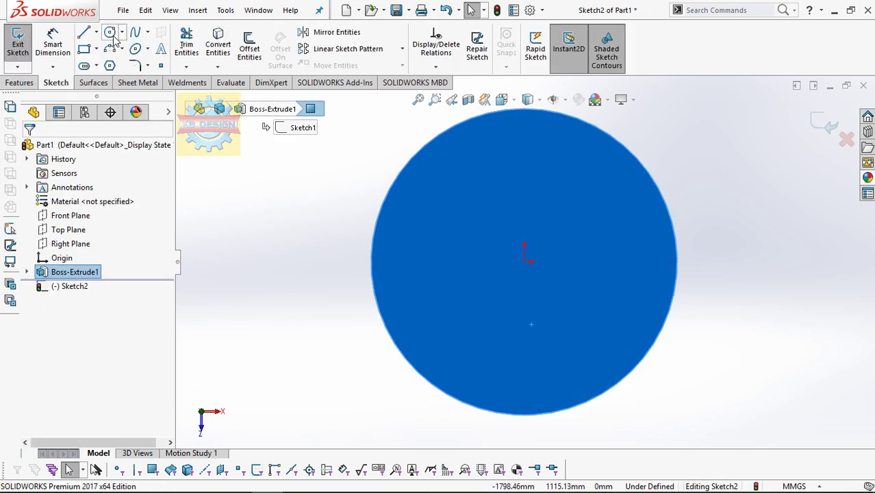
{"action": "left_click", "coordinate": [110, 32]}
{"action": "left_click", "coordinate": [524, 261]}
{"action": "left_click", "coordinate": [541, 275]}
{"action": "left_click", "coordinate": [53, 44]}
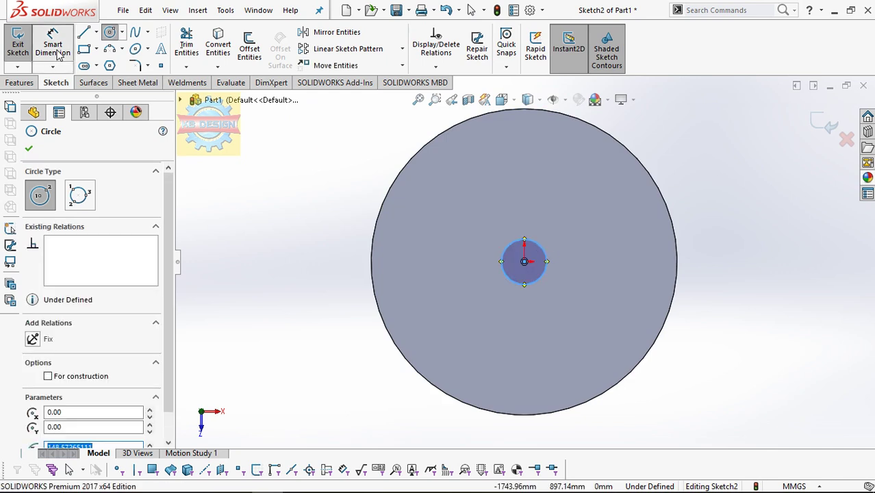
{"action": "left_click", "coordinate": [501, 277]}
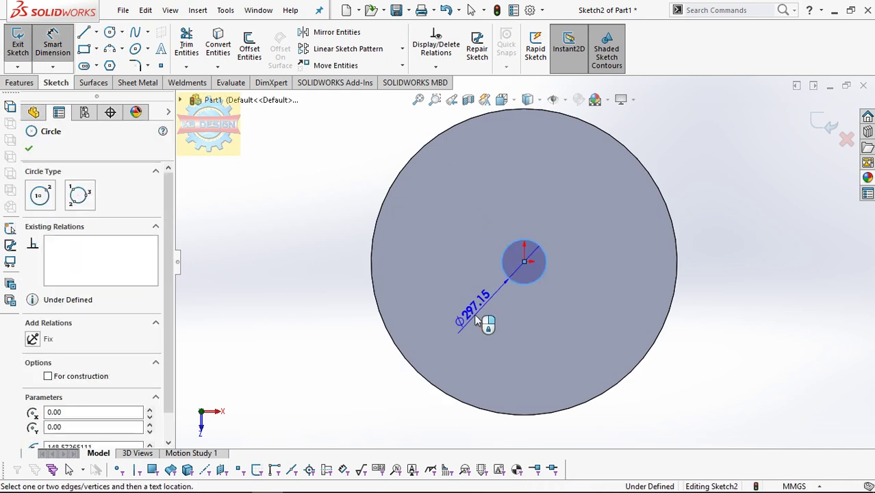
{"action": "left_click", "coordinate": [485, 321]}
{"action": "type", "text": "100"}
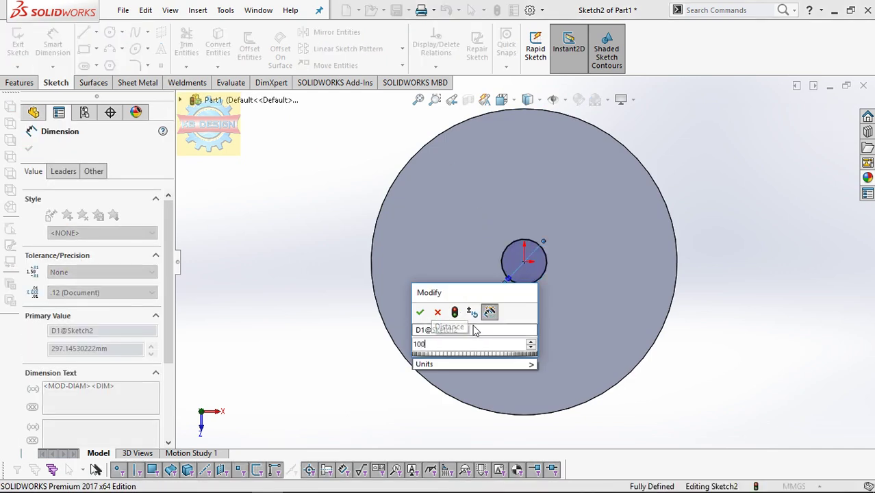
{"action": "key", "text": "Return"}
Extrude the 100 mm circle 2500 mm upward as the central shaft.
{"action": "left_click", "coordinate": [19, 82]}
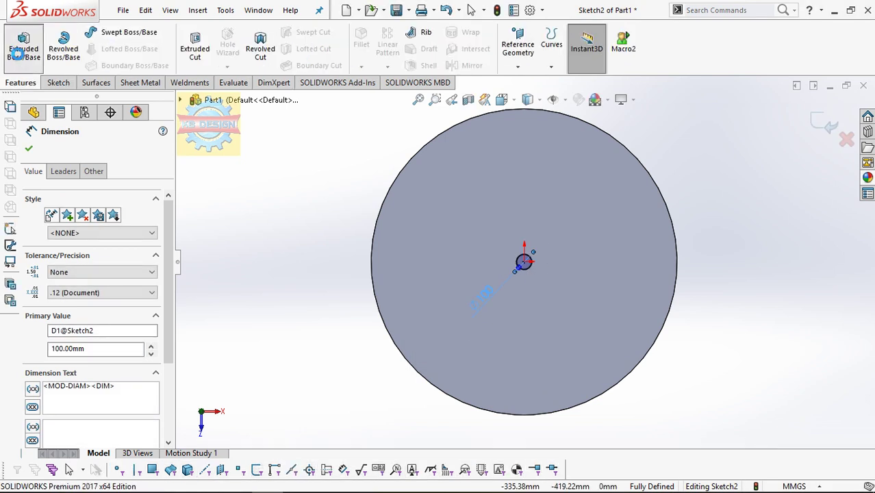
{"action": "left_click", "coordinate": [17, 54]}
{"action": "type", "text": "2500"}
{"action": "key", "text": "Return"}
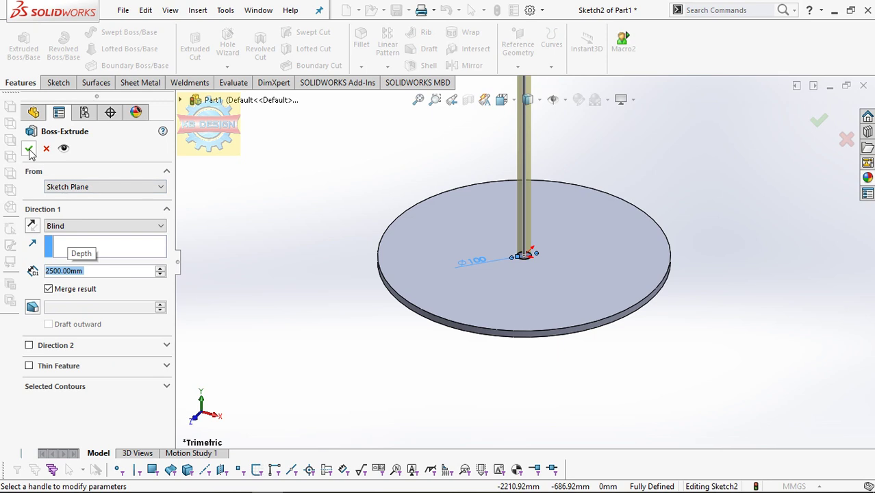
{"action": "left_click", "coordinate": [28, 149]}
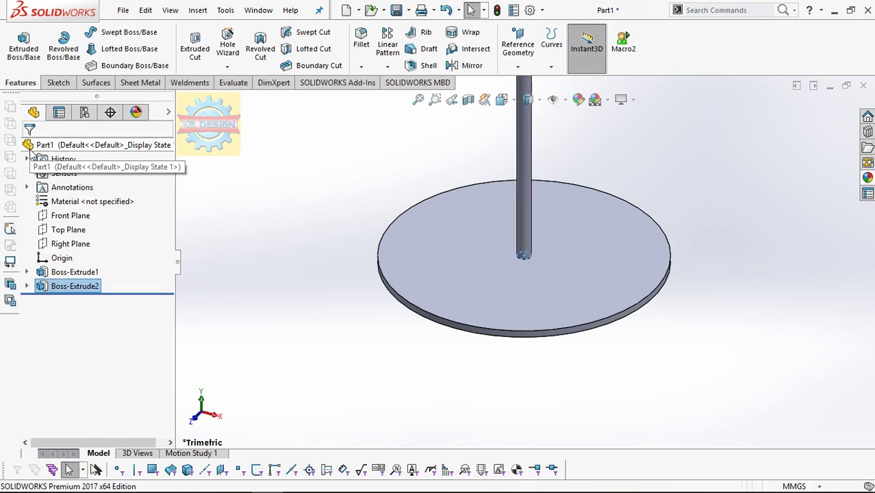
Create Plane1 offset 250 mm from the disc's top face.
{"action": "left_click", "coordinate": [513, 62]}
{"action": "left_click", "coordinate": [518, 82]}
{"action": "left_click", "coordinate": [599, 243]}
{"action": "type", "text": "250"}
{"action": "key", "text": "Return"}
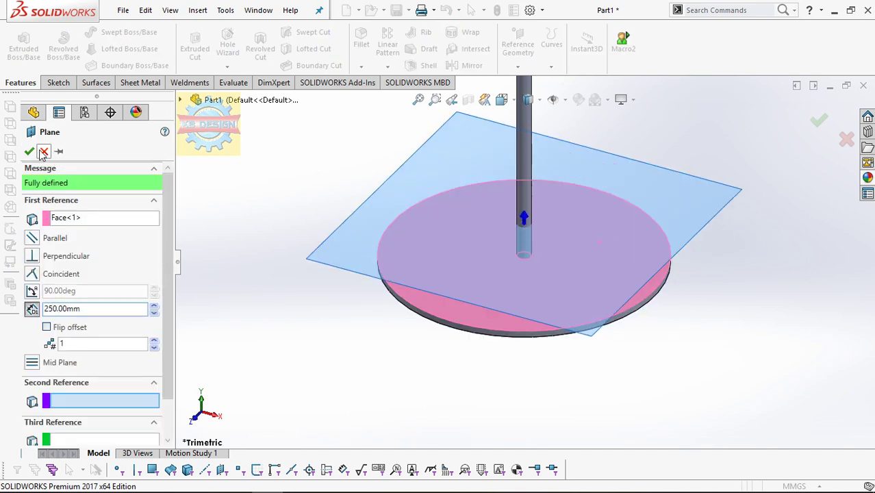
{"action": "left_click", "coordinate": [29, 152]}
Sketch a circle on Plane1 centred on the origin, dimensioned to 200 mm diameter.
{"action": "left_click", "coordinate": [56, 82]}
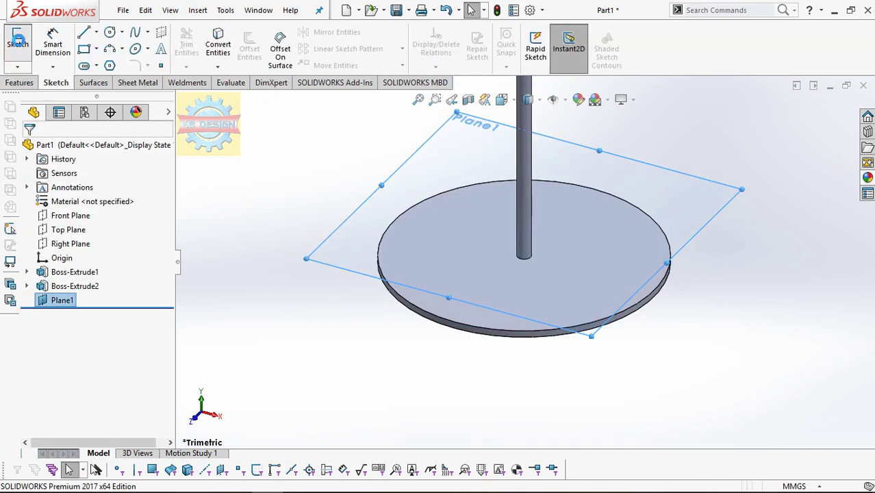
{"action": "left_click", "coordinate": [18, 42]}
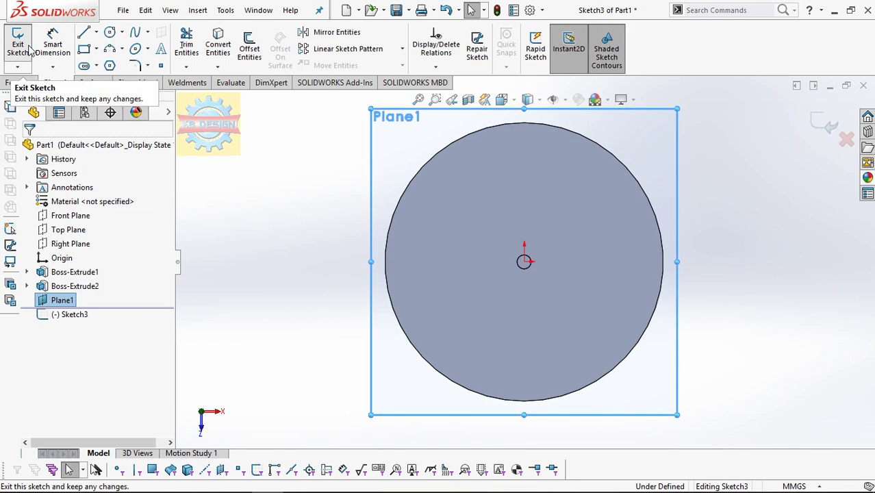
{"action": "left_click", "coordinate": [110, 33]}
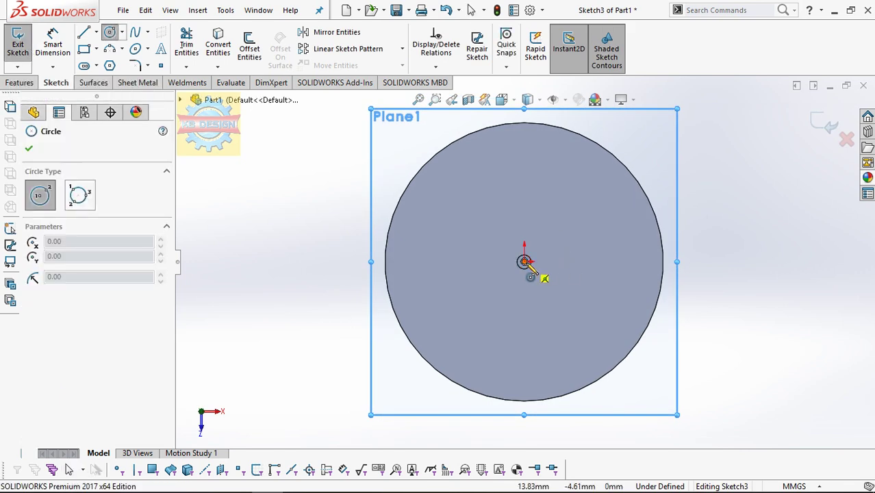
{"action": "left_click", "coordinate": [525, 262]}
{"action": "scroll", "coordinate": [638, 315], "scroll_direction": "up", "scroll_amount": 2}
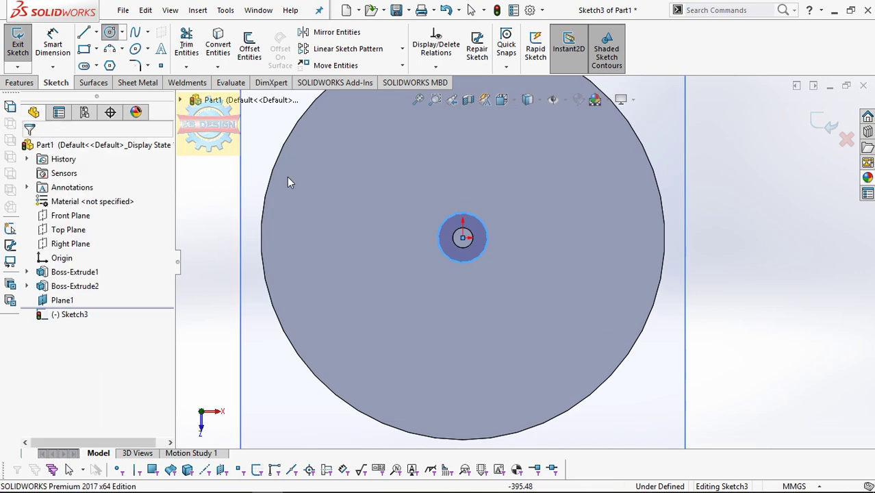
{"action": "left_click", "coordinate": [53, 41]}
{"action": "left_click", "coordinate": [443, 231]}
{"action": "left_click", "coordinate": [410, 235]}
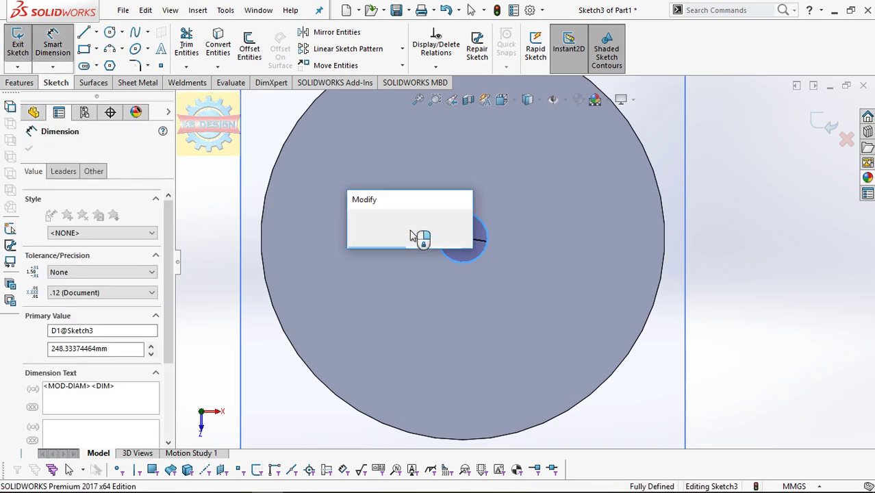
{"action": "type", "text": "200"}
{"action": "key", "text": "Return"}
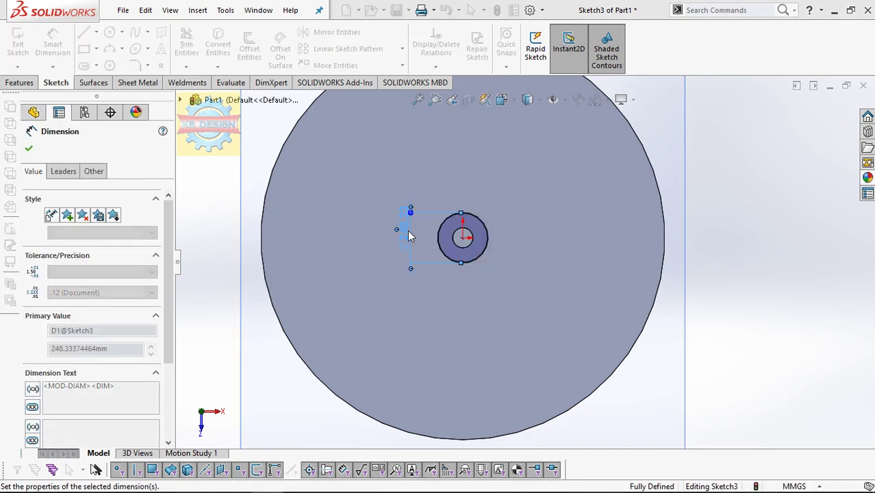
{"action": "key", "text": "Escape"}
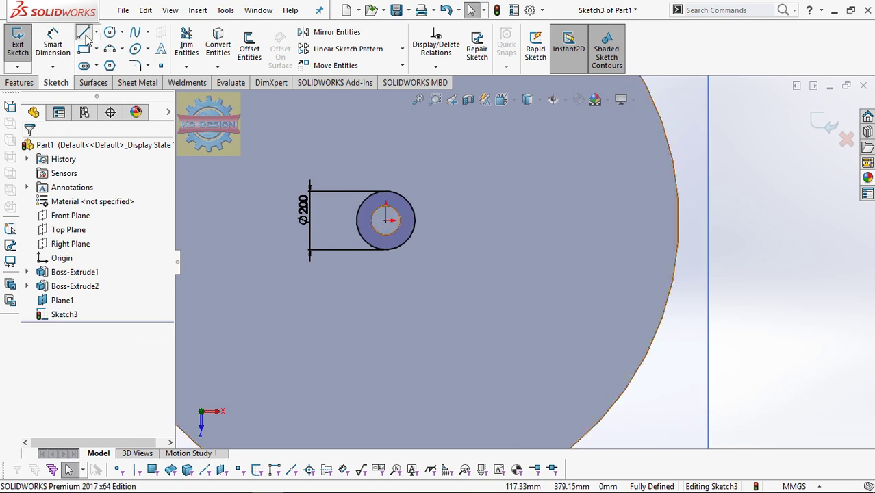
Draw a horizontal line and a slanted line from the Ø200 circle out to the disc's edge.
{"action": "left_click", "coordinate": [83, 32]}
{"action": "left_click", "coordinate": [385, 250]}
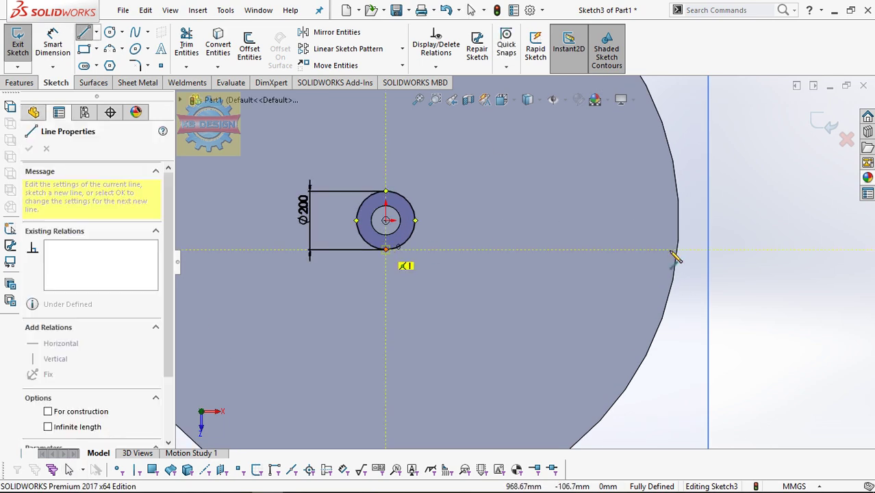
{"action": "left_click", "coordinate": [678, 250]}
{"action": "key", "text": "Escape"}
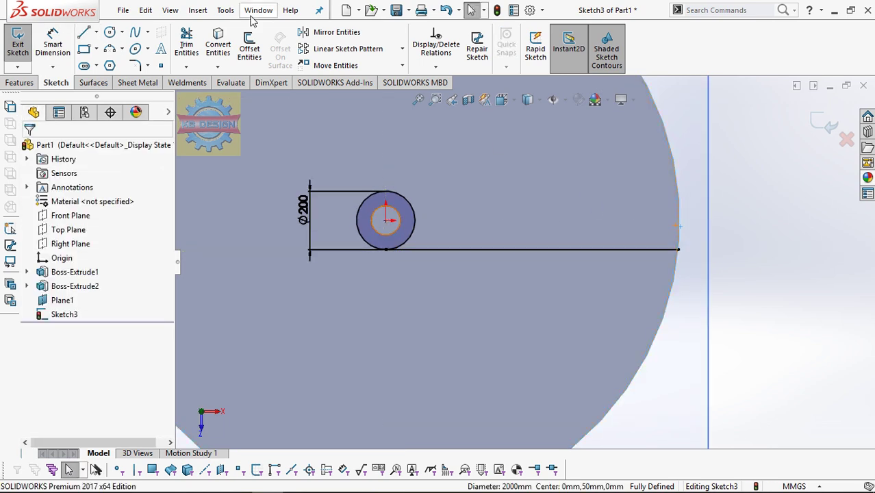
{"action": "left_click", "coordinate": [83, 32]}
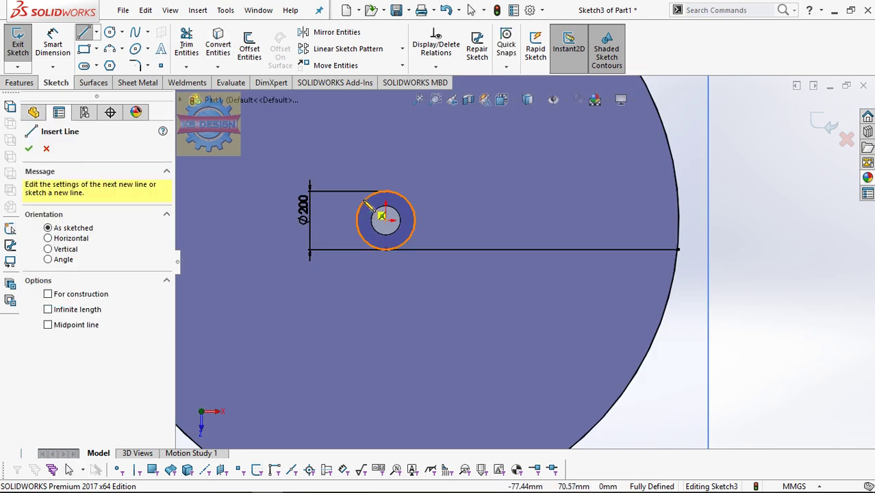
{"action": "left_click", "coordinate": [385, 191]}
{"action": "left_click", "coordinate": [663, 125]}
{"action": "key", "text": "Escape"}
Add a geometric relation between the slanted line and the circle's arc.
{"action": "left_click", "coordinate": [436, 67]}
{"action": "left_click", "coordinate": [452, 97]}
{"action": "left_click", "coordinate": [463, 170]}
{"action": "left_click", "coordinate": [372, 196]}
{"action": "key", "text": "Escape"}
Dimension the angle between the horizontal and slanted lines to 20°.
{"action": "left_click", "coordinate": [96, 32]}
{"action": "left_click", "coordinate": [52, 45]}
{"action": "left_click", "coordinate": [506, 249]}
{"action": "left_click", "coordinate": [483, 169]}
{"action": "left_click", "coordinate": [531, 206]}
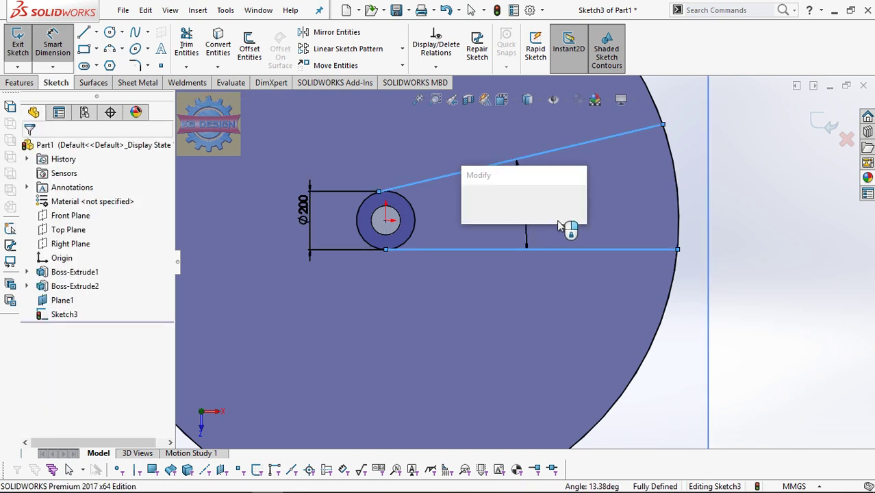
{"action": "key", "text": "Return"}
{"action": "key", "text": "Escape"}
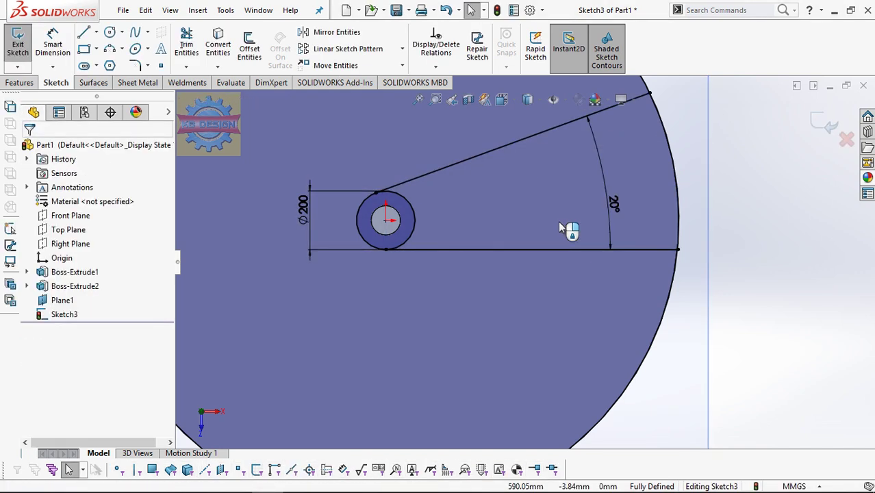
{"action": "key", "text": "f"}
Trim away the right half of the small circle to complete the wedge outline.
{"action": "left_click", "coordinate": [187, 46]}
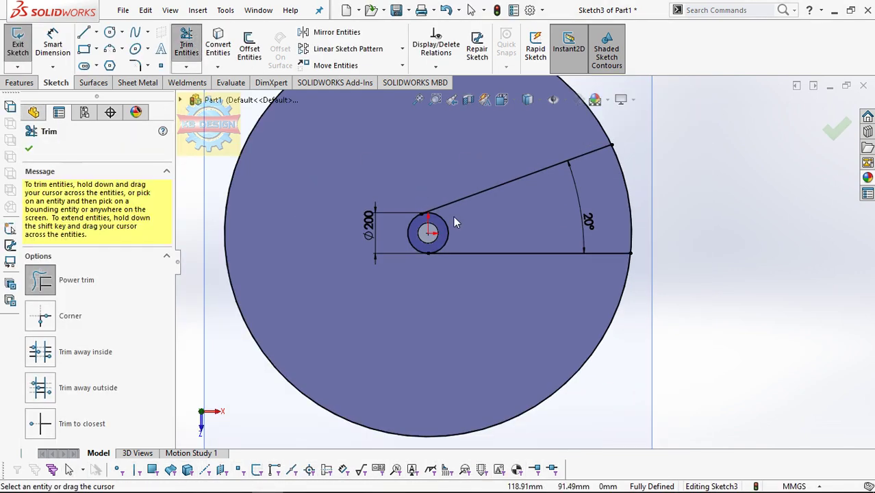
{"action": "left_click_drag", "start_coordinate": [453, 216], "coordinate": [446, 227]}
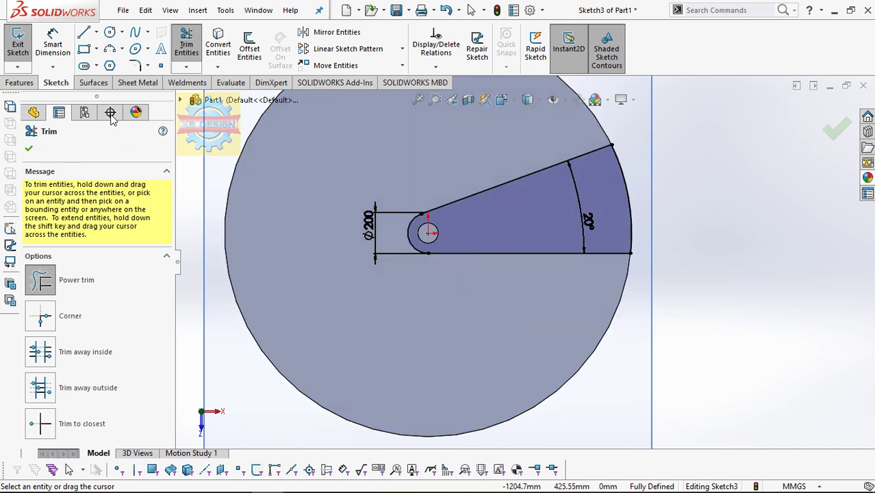
{"action": "left_click", "coordinate": [19, 82]}
{"action": "left_click", "coordinate": [23, 44]}
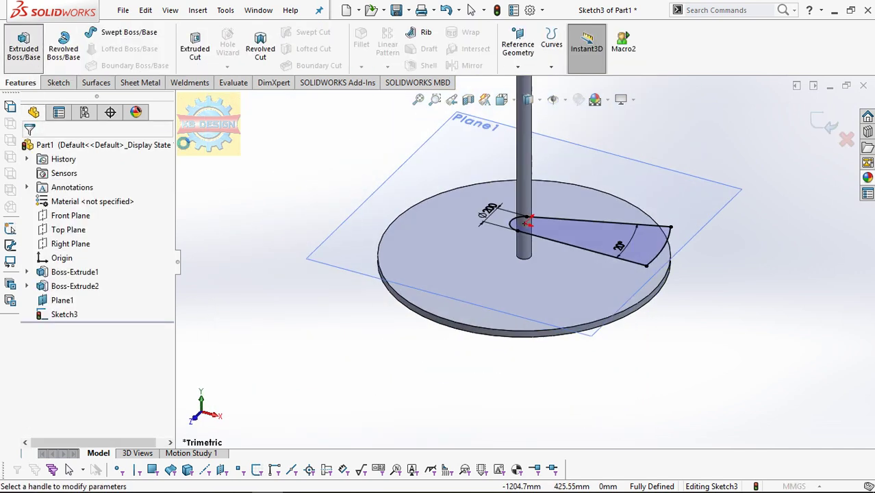
Extrude the wedge step 30 mm thick and hide Plane1.
{"action": "type", "text": "30"}
{"action": "key", "text": "Return"}
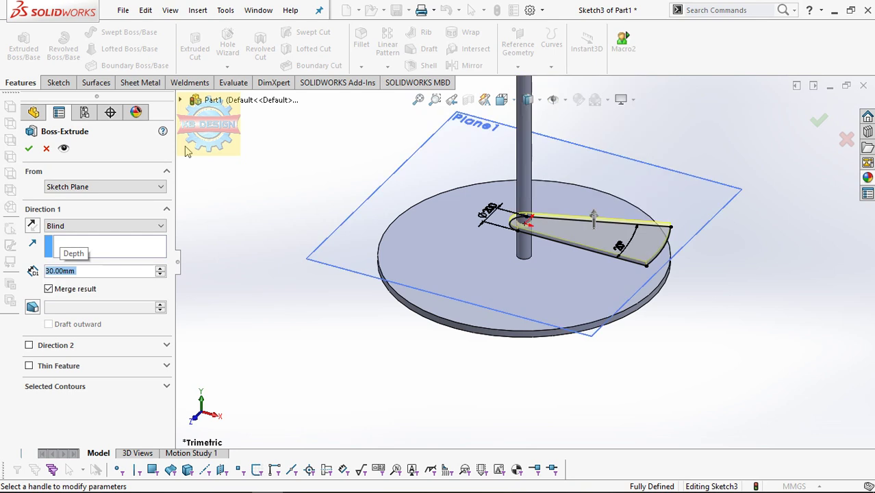
{"action": "left_click", "coordinate": [29, 151]}
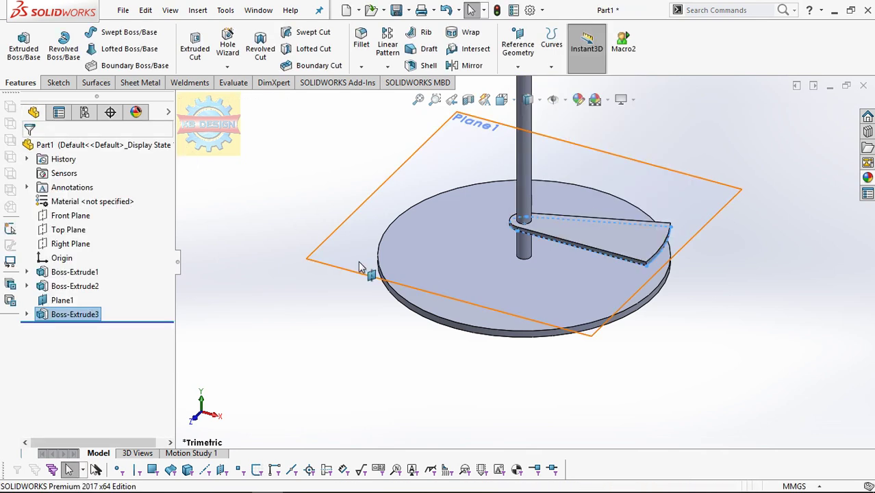
{"action": "left_click", "coordinate": [458, 239]}
{"action": "left_click", "coordinate": [434, 224]}
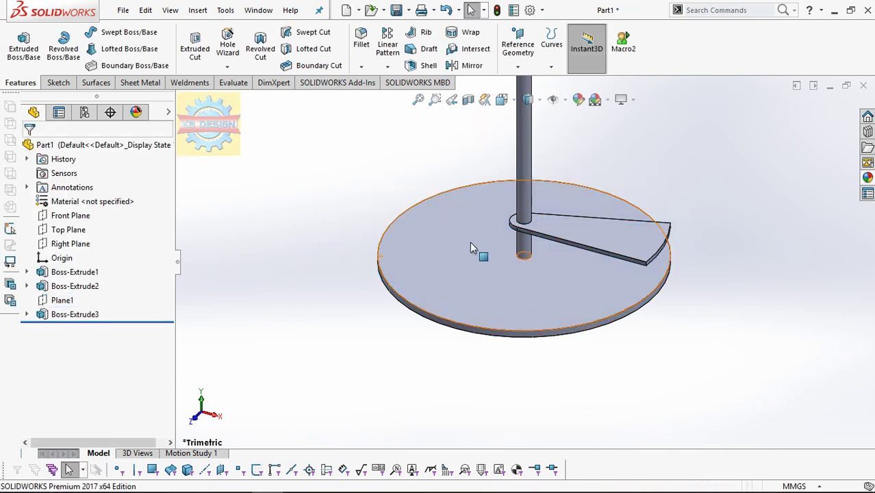
Fillet the step's two outer corner edges with a 30 mm radius.
{"action": "left_click", "coordinate": [361, 38]}
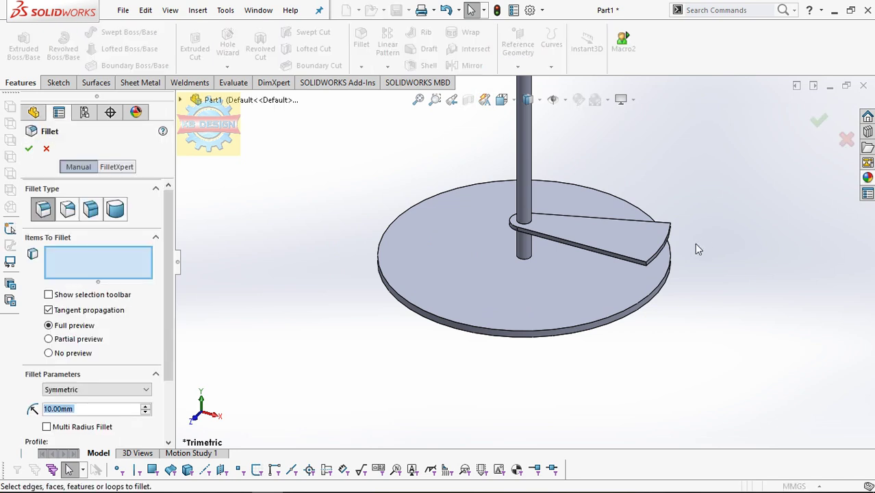
{"action": "left_click", "coordinate": [146, 406]}
{"action": "scroll", "coordinate": [580, 278], "scroll_direction": "down", "scroll_amount": 3}
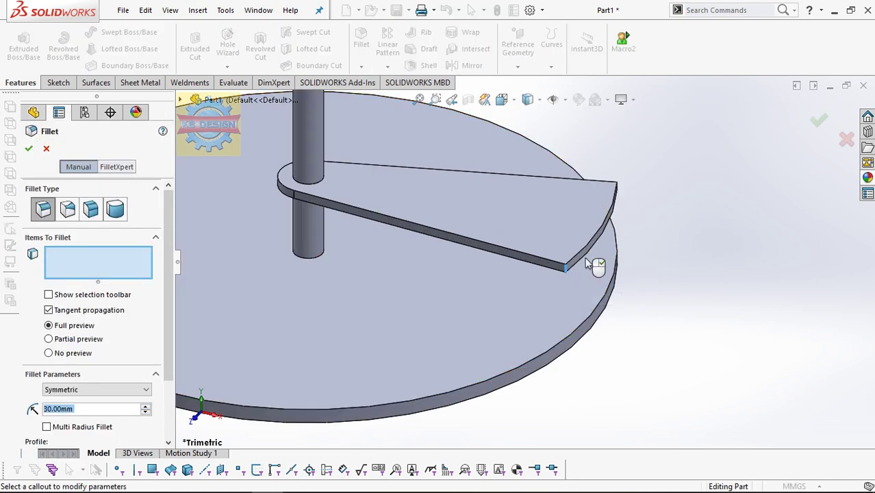
{"action": "left_click", "coordinate": [586, 265]}
{"action": "middle_click_drag", "start_coordinate": [587, 264], "coordinate": [634, 192]}
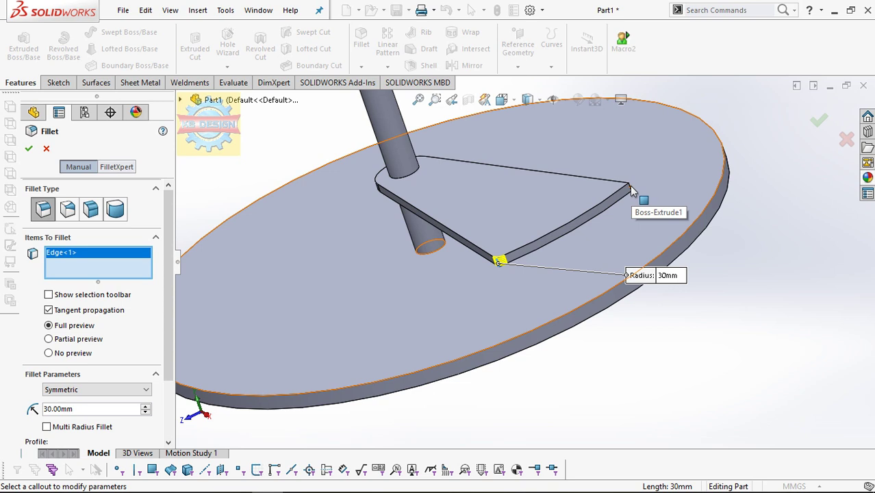
{"action": "left_click", "coordinate": [631, 190]}
{"action": "left_click", "coordinate": [28, 149]}
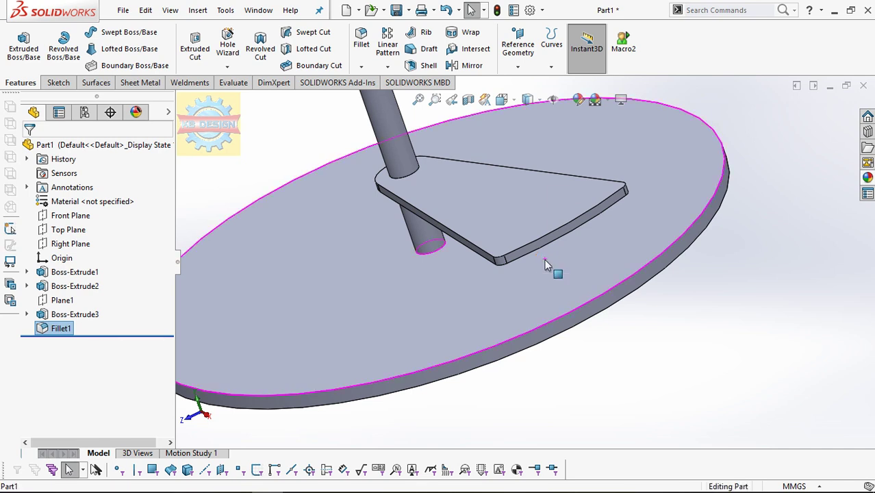
{"action": "middle_click_drag", "start_coordinate": [544, 259], "coordinate": [592, 178]}
On the step's top face, sketch a circle at the origin dimensioned to 1800 mm diameter.
{"action": "left_click", "coordinate": [592, 178]}
{"action": "left_click", "coordinate": [619, 149]}
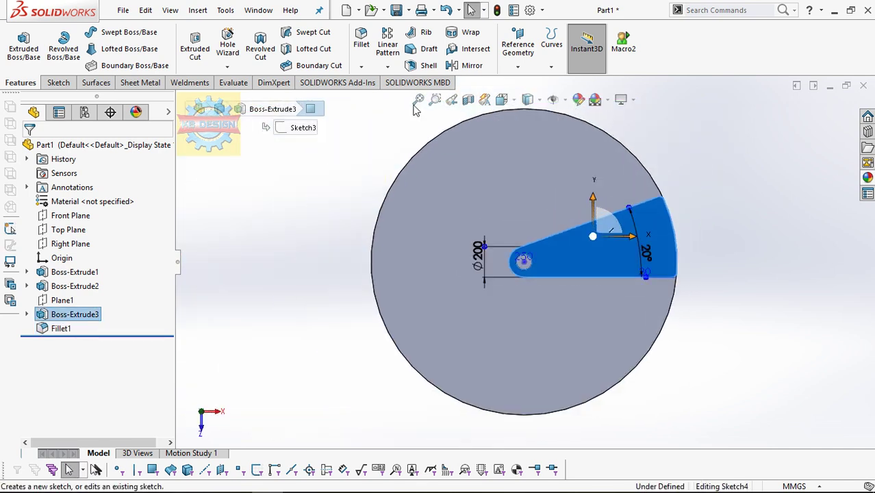
{"action": "left_click", "coordinate": [109, 33]}
{"action": "left_click", "coordinate": [524, 261]}
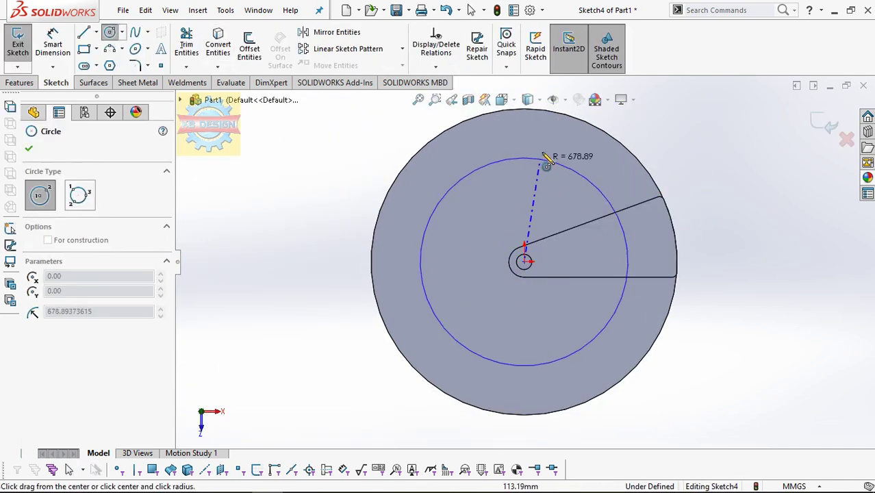
{"action": "left_click", "coordinate": [553, 139]}
{"action": "left_click", "coordinate": [53, 42]}
{"action": "left_click", "coordinate": [411, 214]}
{"action": "left_click", "coordinate": [324, 251]}
{"action": "type", "text": "1800"}
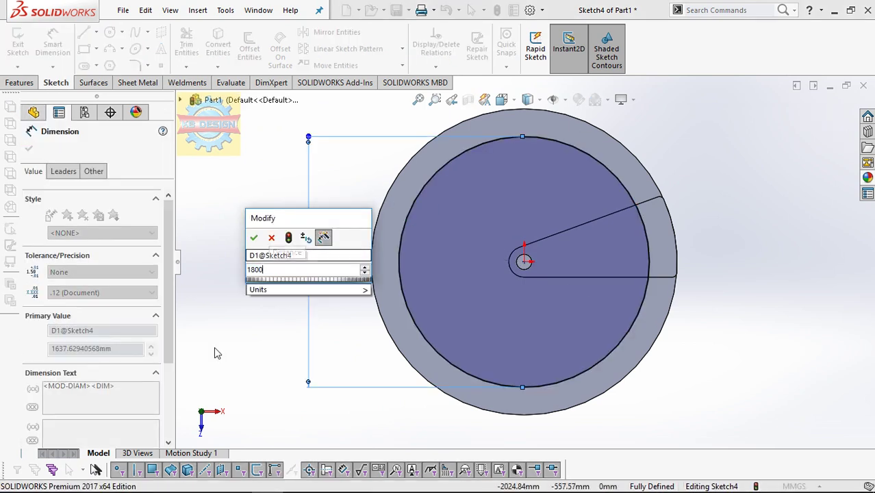
{"action": "key", "text": "Return"}
{"action": "key", "text": "Escape"}
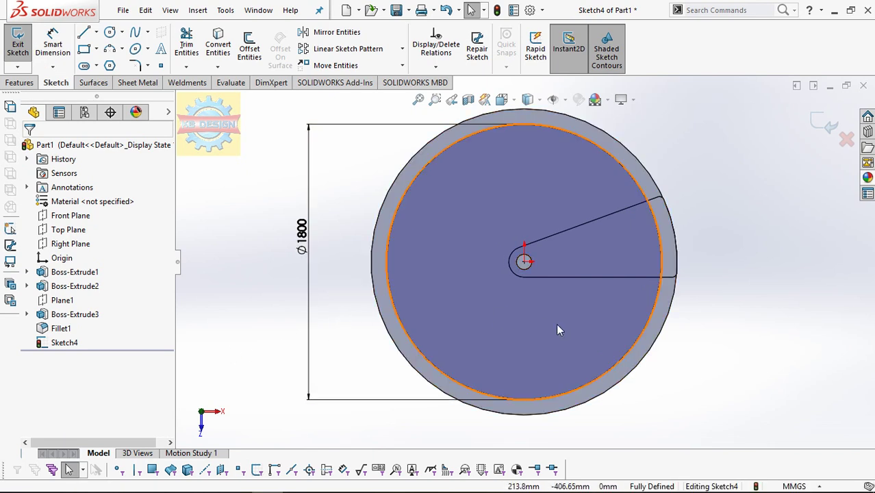
{"action": "scroll", "coordinate": [661, 252], "scroll_direction": "down", "scroll_amount": 2}
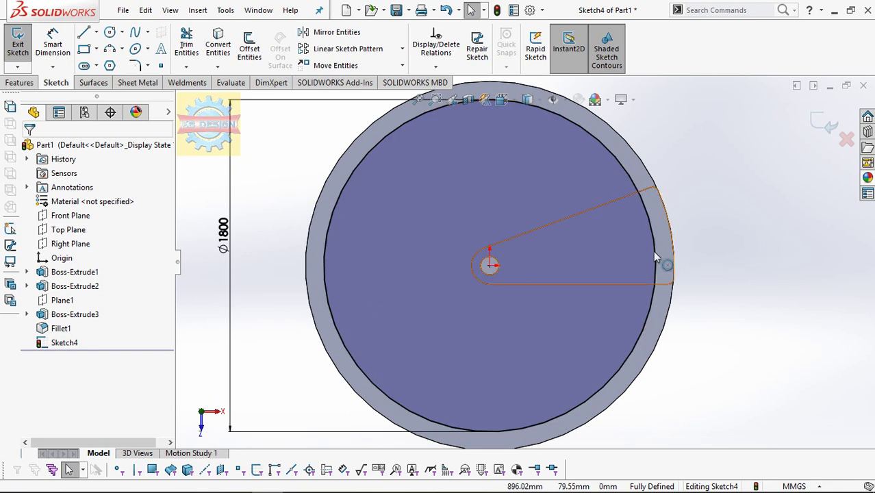
Draw a centerline from the sketch centre out to the Ø1800 circle.
{"action": "left_click", "coordinate": [96, 32]}
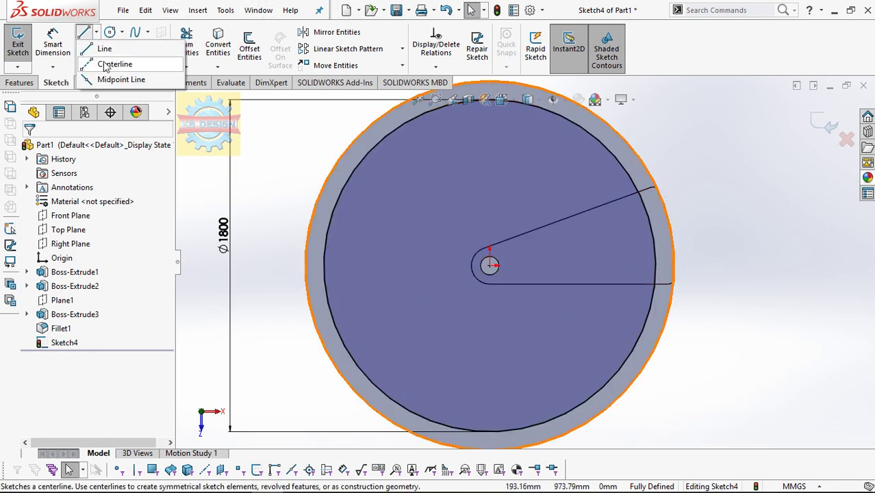
{"action": "left_click", "coordinate": [109, 60]}
{"action": "left_click", "coordinate": [489, 265]}
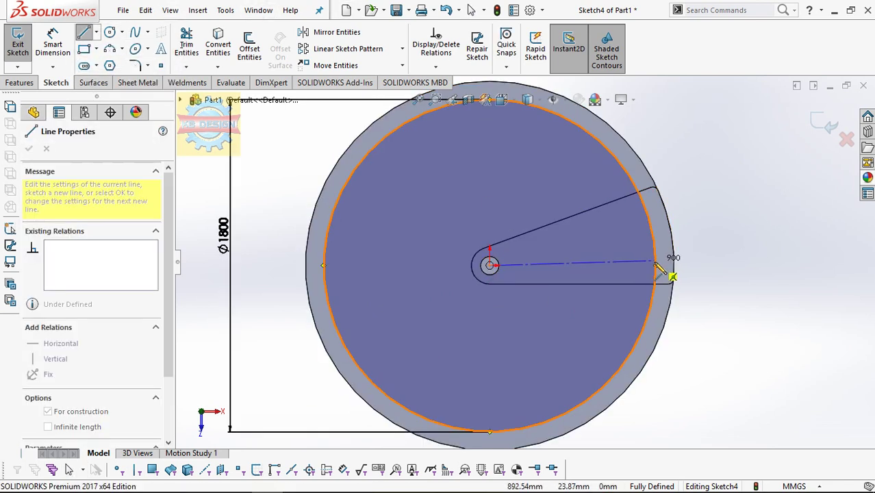
{"action": "left_click", "coordinate": [659, 269]}
{"action": "key", "text": "Escape"}
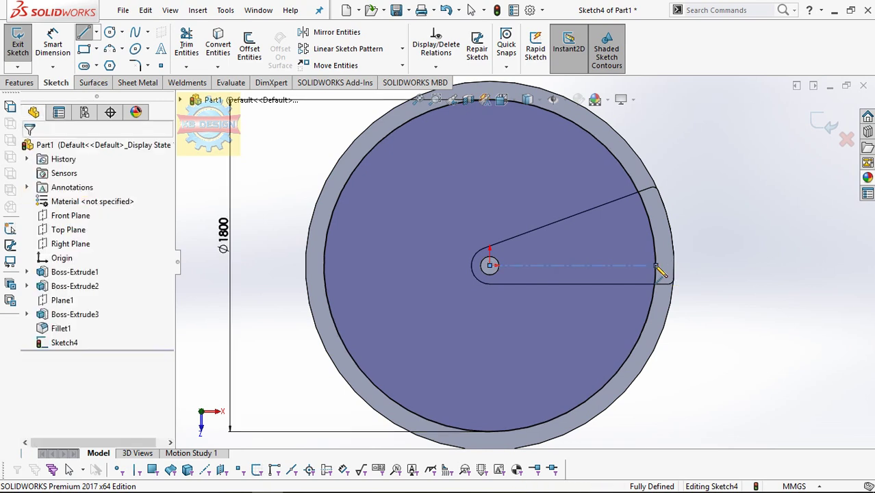
Add a circle at the centerline's outer end, dimensioned to Ø50.
{"action": "left_click", "coordinate": [656, 265]}
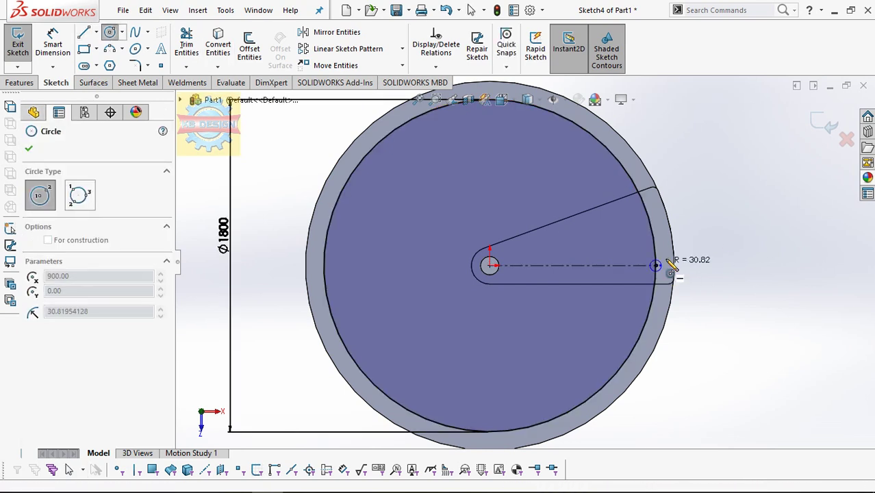
{"action": "left_click", "coordinate": [667, 265]}
{"action": "left_click", "coordinate": [53, 43]}
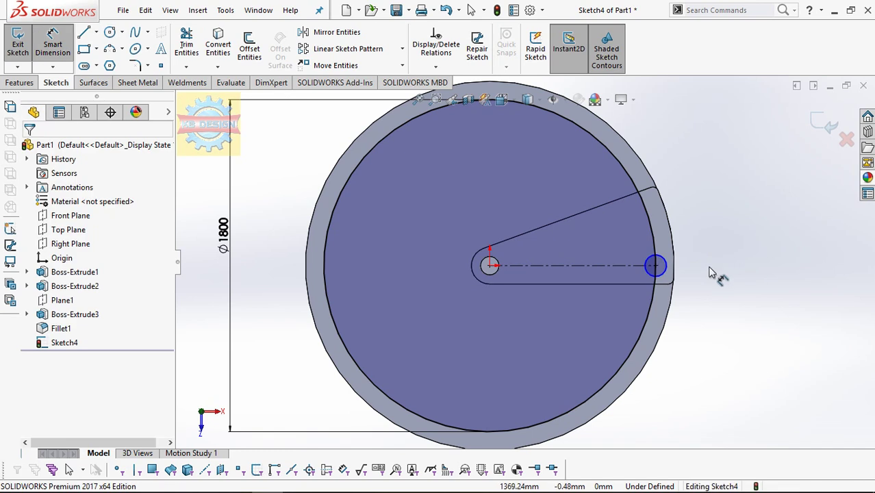
{"action": "left_click", "coordinate": [665, 264]}
{"action": "left_click", "coordinate": [749, 260]}
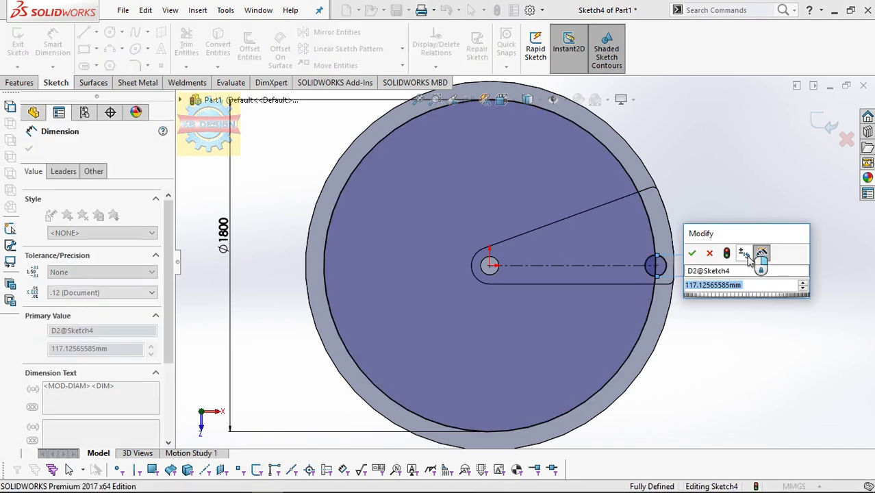
{"action": "type", "text": "5"}
{"action": "key", "text": "Return"}
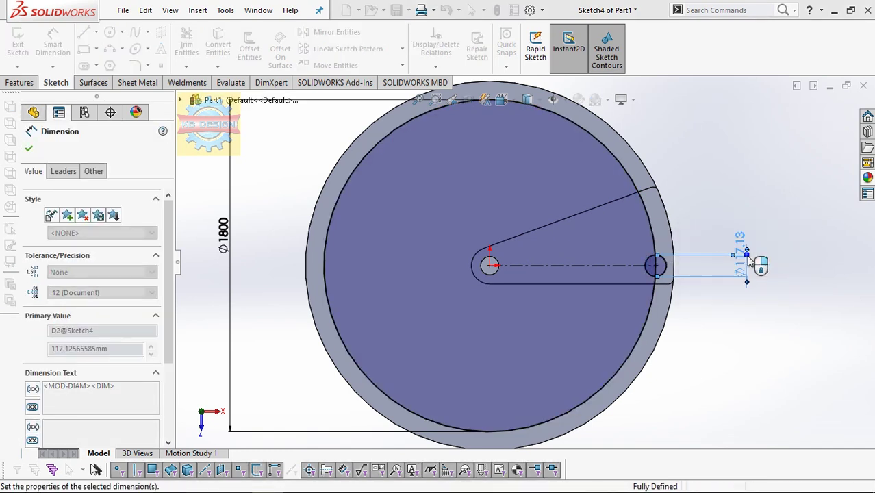
{"action": "key", "text": "Escape"}
{"action": "scroll", "coordinate": [745, 262], "scroll_direction": "down", "scroll_amount": 2}
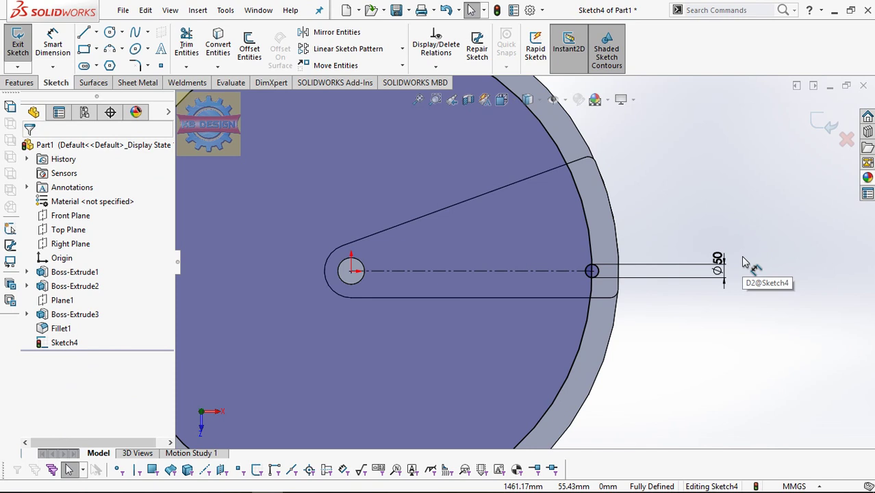
Draw a second centerline from the circle centre, dimensioned 10° from the first.
{"action": "left_click", "coordinate": [96, 33]}
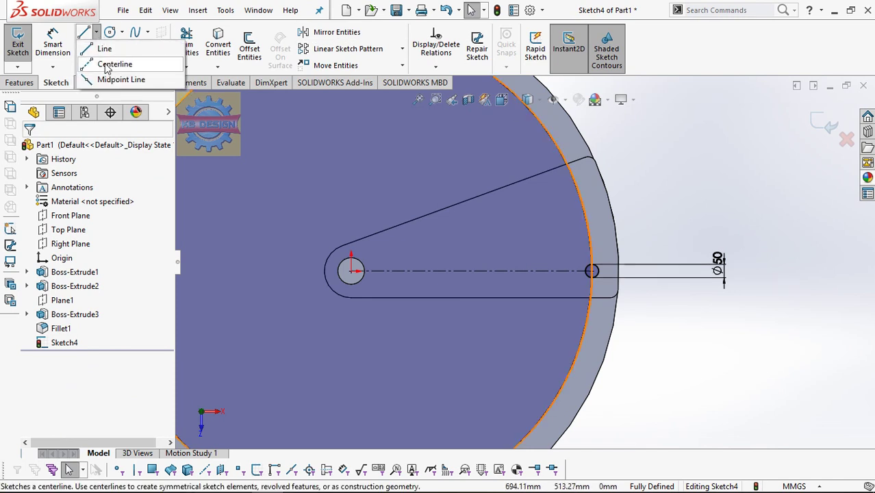
{"action": "left_click", "coordinate": [109, 64]}
{"action": "left_click", "coordinate": [351, 270]}
{"action": "left_click", "coordinate": [482, 244]}
{"action": "key", "text": "Escape"}
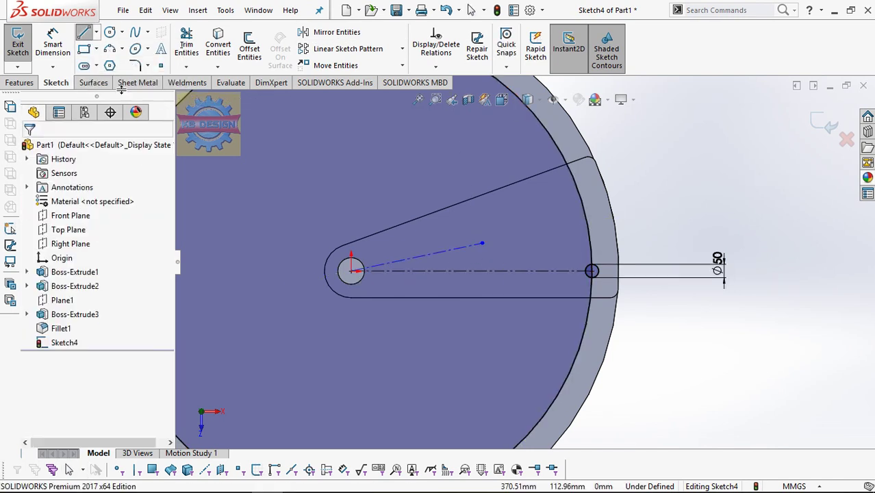
{"action": "left_click", "coordinate": [441, 252]}
{"action": "left_click", "coordinate": [455, 270]}
{"action": "left_click", "coordinate": [478, 280]}
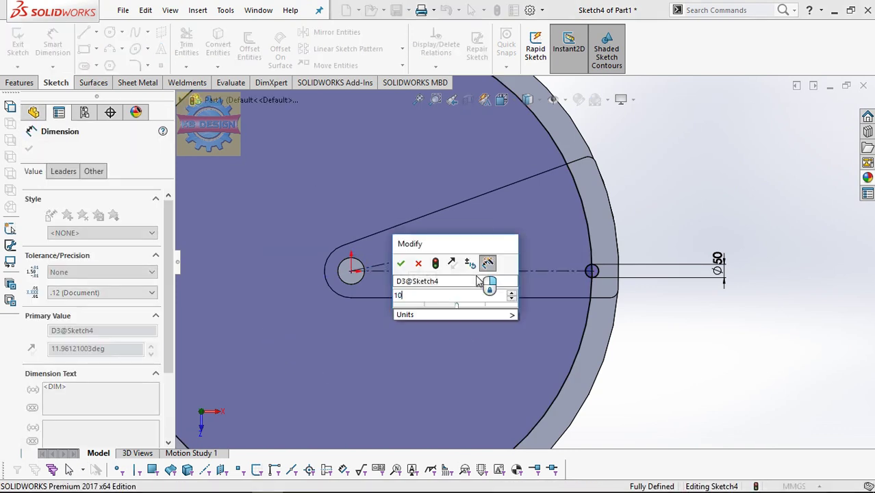
{"action": "type", "text": "10"}
{"action": "key", "text": "Return"}
{"action": "key", "text": "Escape"}
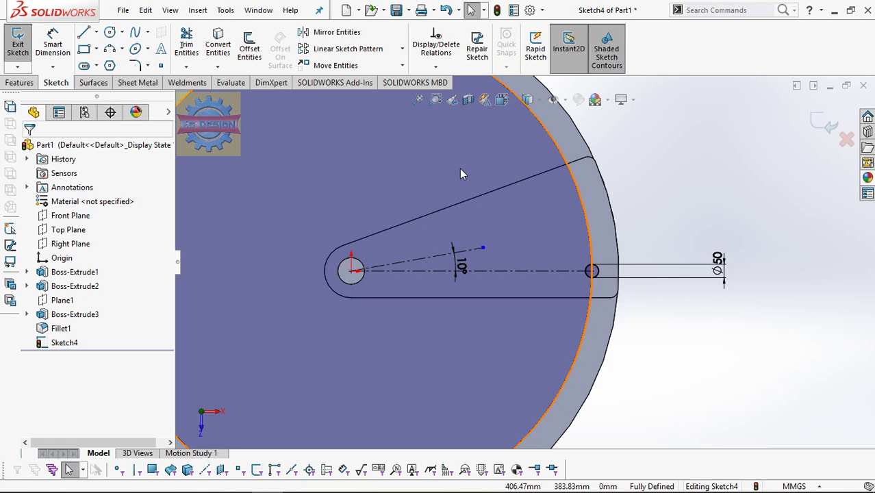
Draw a third centerline toward the step's outer edge, 10° from the second.
{"action": "left_click", "coordinate": [96, 32]}
{"action": "left_click", "coordinate": [106, 62]}
{"action": "left_click", "coordinate": [351, 270]}
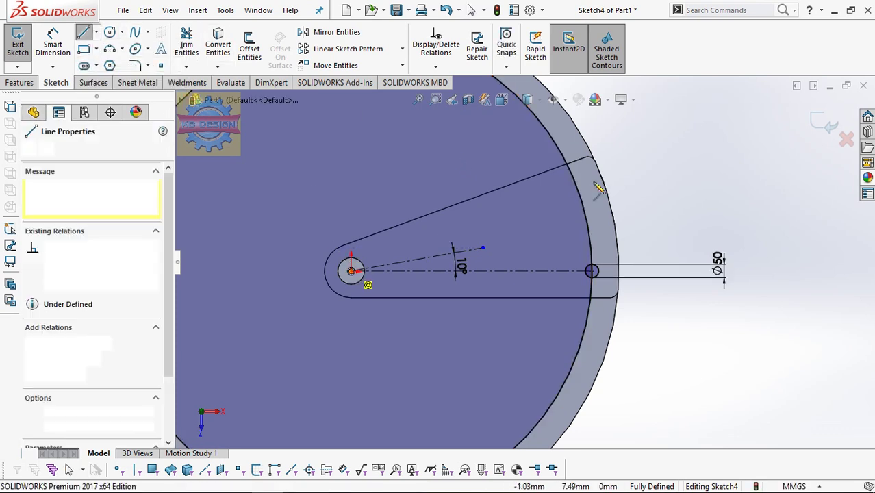
{"action": "left_click", "coordinate": [579, 190]}
{"action": "key", "text": "Escape"}
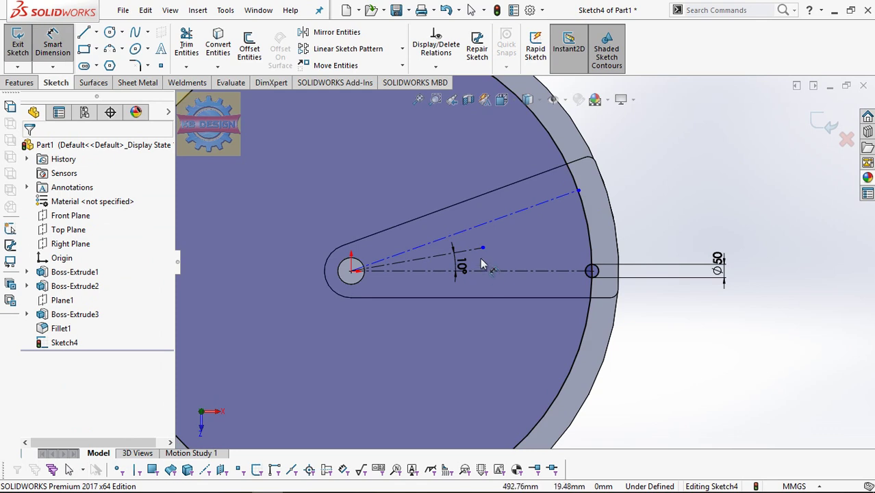
{"action": "left_click", "coordinate": [472, 235]}
{"action": "left_click", "coordinate": [479, 270]}
{"action": "left_click", "coordinate": [504, 249]}
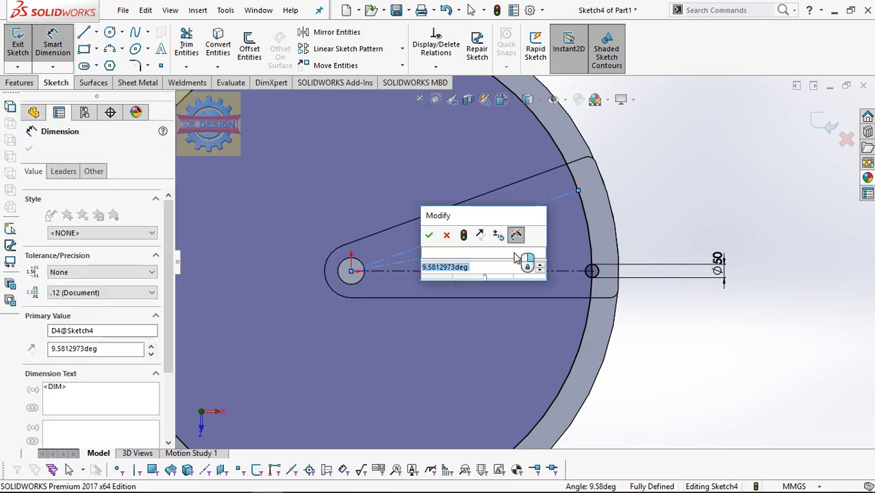
{"action": "type", "text": "10"}
{"action": "key", "text": "Return"}
{"action": "key", "text": "Escape"}
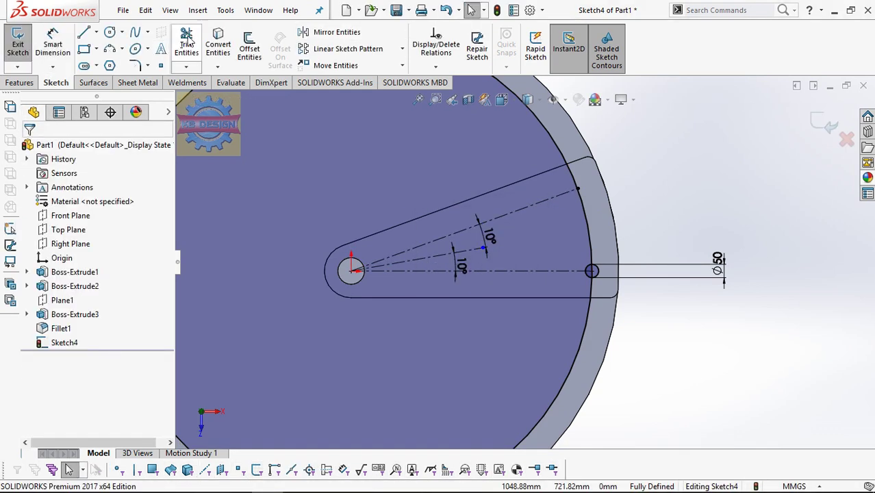
Add a Ø10 circle at the third centerline's end and exit Sketch4.
{"action": "left_click", "coordinate": [110, 33]}
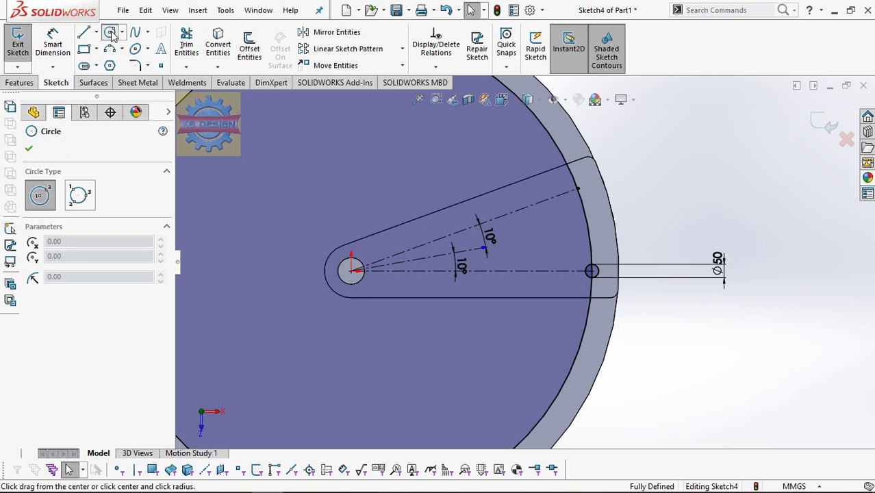
{"action": "left_click", "coordinate": [577, 189]}
{"action": "left_click", "coordinate": [587, 191]}
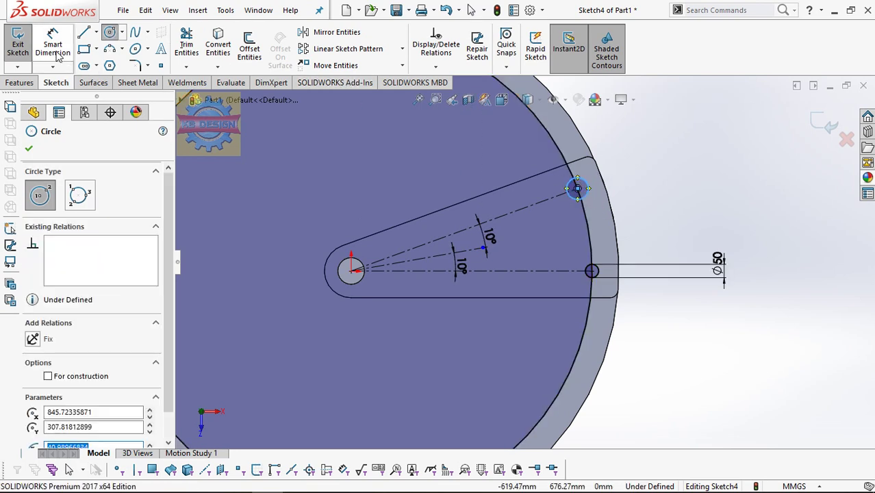
{"action": "key", "text": "Escape"}
{"action": "left_click", "coordinate": [577, 189]}
{"action": "left_click", "coordinate": [664, 183]}
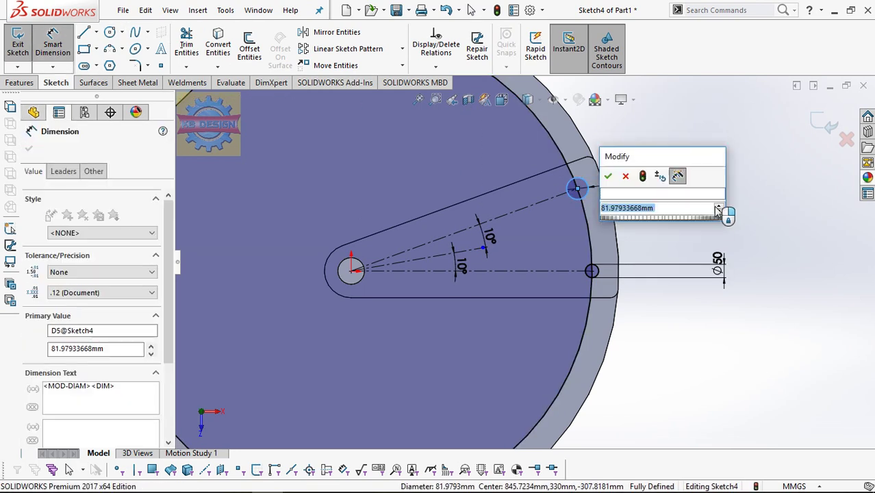
{"action": "type", "text": "10"}
{"action": "key", "text": "Return"}
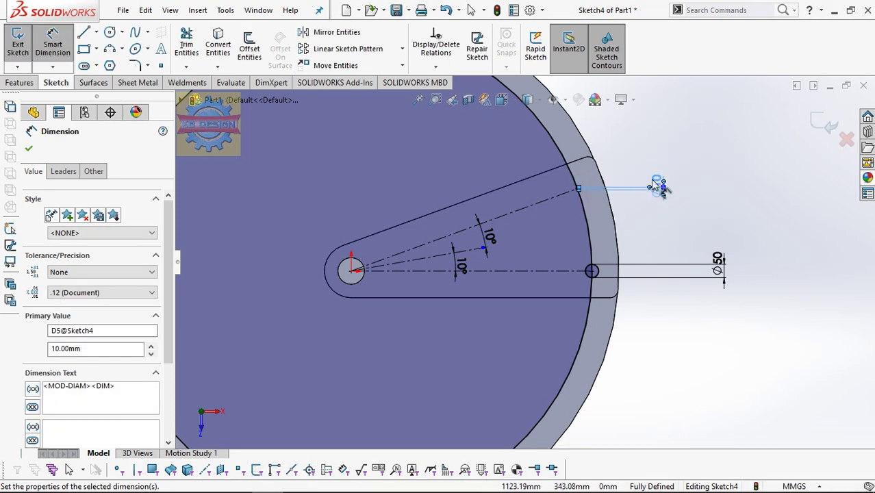
{"action": "key", "text": "Escape"}
{"action": "left_click", "coordinate": [656, 184]}
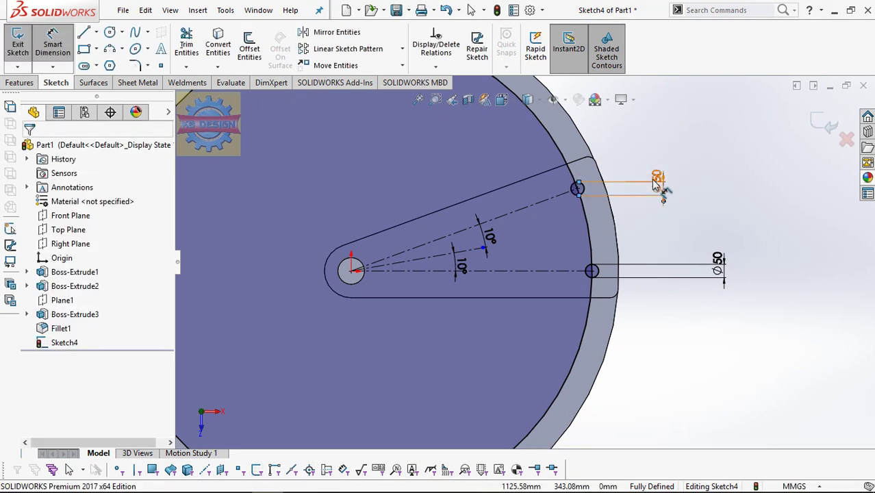
{"action": "key", "text": "Return"}
{"action": "left_click", "coordinate": [17, 44]}
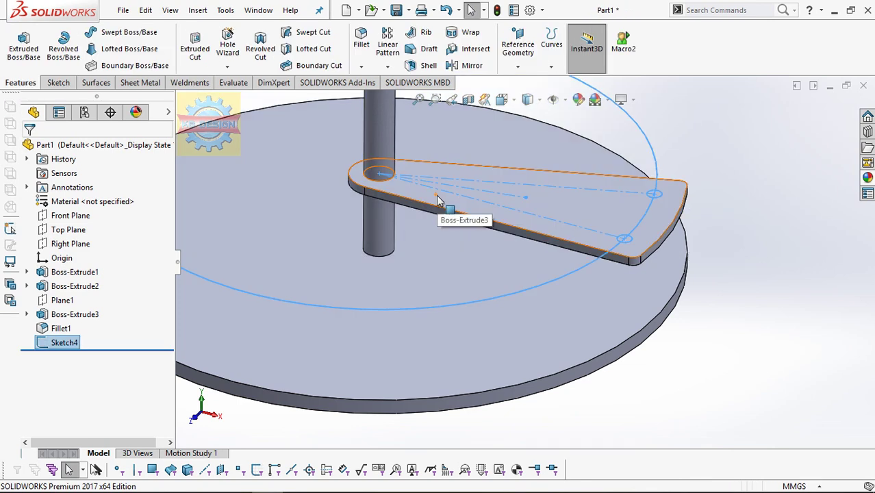
Extrude Sketch4 starting from the base disk's top face.
{"action": "left_click", "coordinate": [543, 339]}
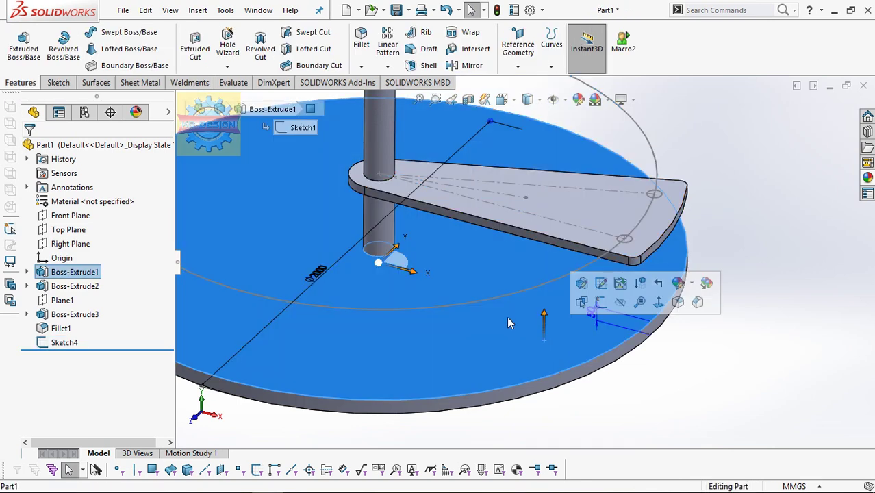
{"action": "left_click", "coordinate": [23, 42]}
{"action": "left_click", "coordinate": [18, 43]}
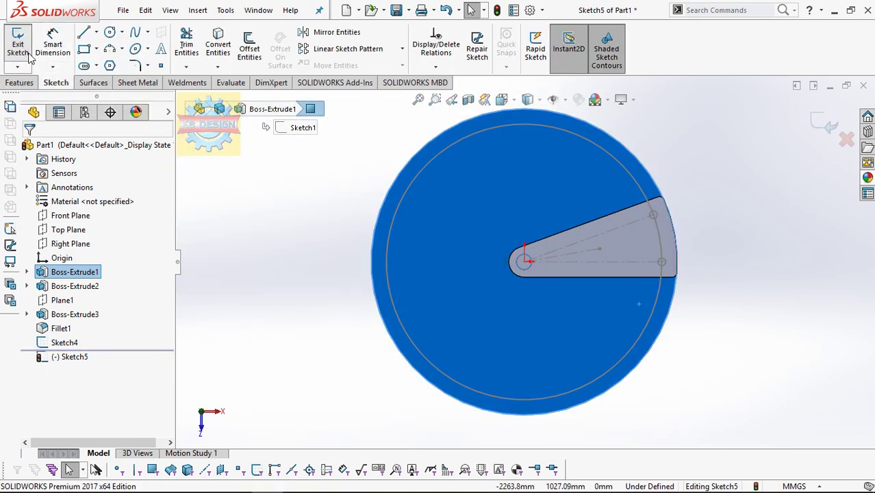
{"action": "left_click", "coordinate": [62, 346]}
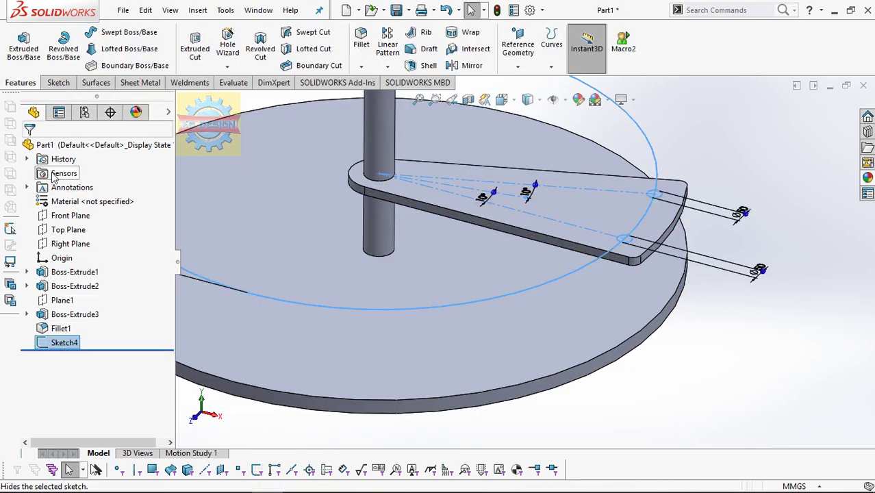
{"action": "left_click", "coordinate": [23, 45]}
{"action": "left_click", "coordinate": [71, 186]}
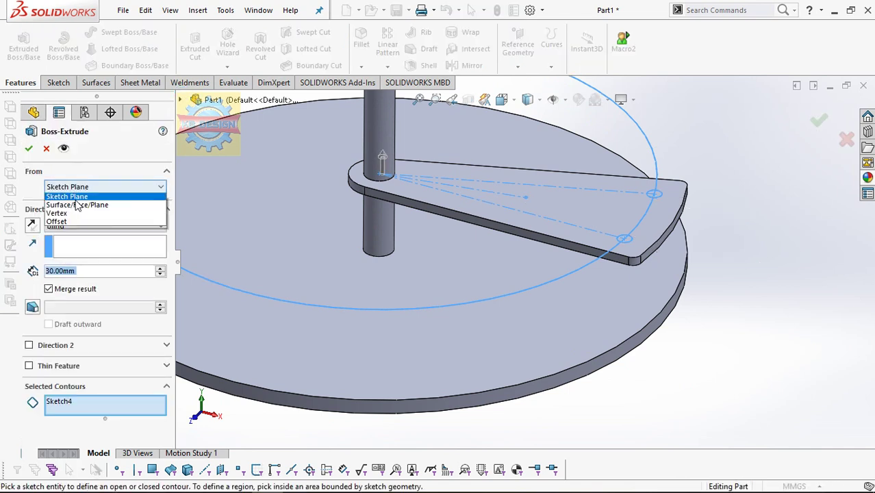
{"action": "left_click", "coordinate": [71, 187]}
{"action": "left_click", "coordinate": [71, 186]}
{"action": "left_click", "coordinate": [76, 207]}
{"action": "left_click", "coordinate": [509, 330]}
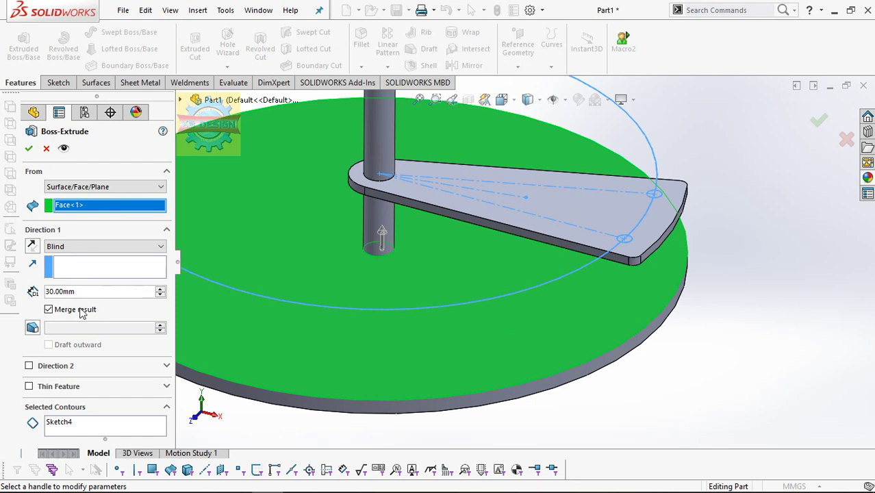
Limit the extrusion to the small circle near the step tip, 1600 mm tall.
{"action": "left_click", "coordinate": [59, 422]}
{"action": "right_click", "coordinate": [81, 423]}
{"action": "left_click", "coordinate": [113, 425]}
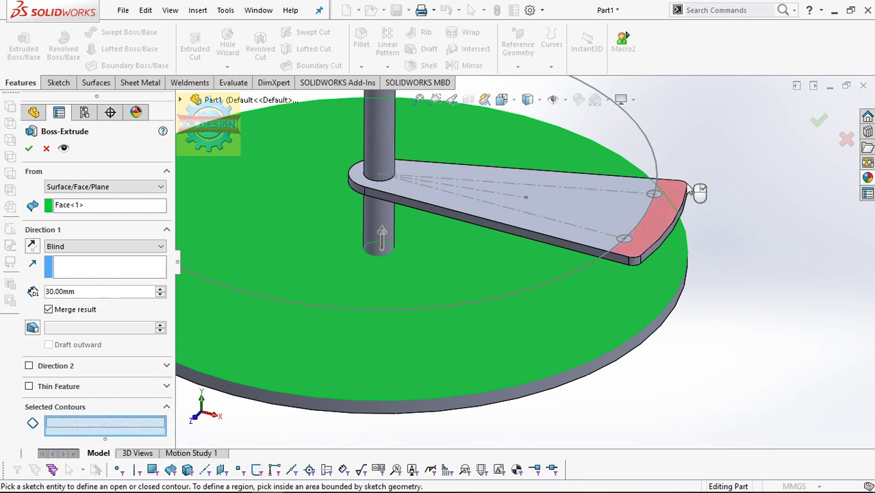
{"action": "scroll", "coordinate": [618, 259], "scroll_direction": "down", "scroll_amount": 2}
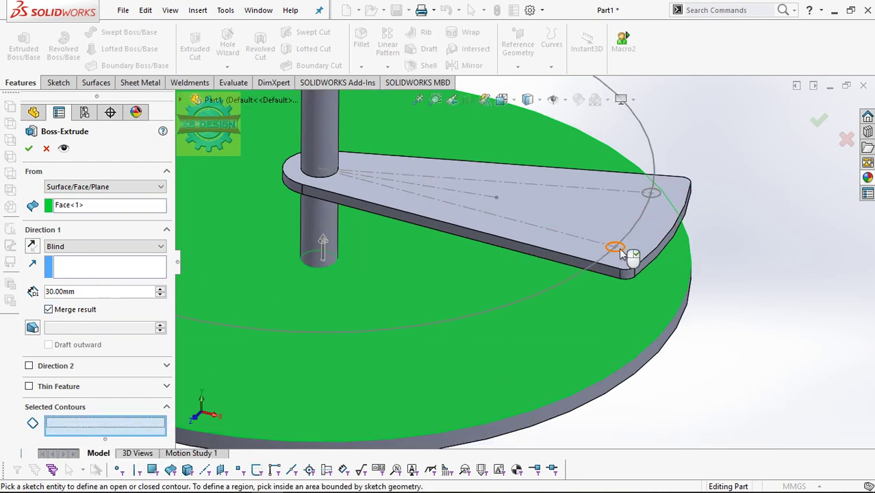
{"action": "left_click", "coordinate": [616, 247]}
{"action": "double_click", "coordinate": [98, 292]}
{"action": "type", "text": "1600"}
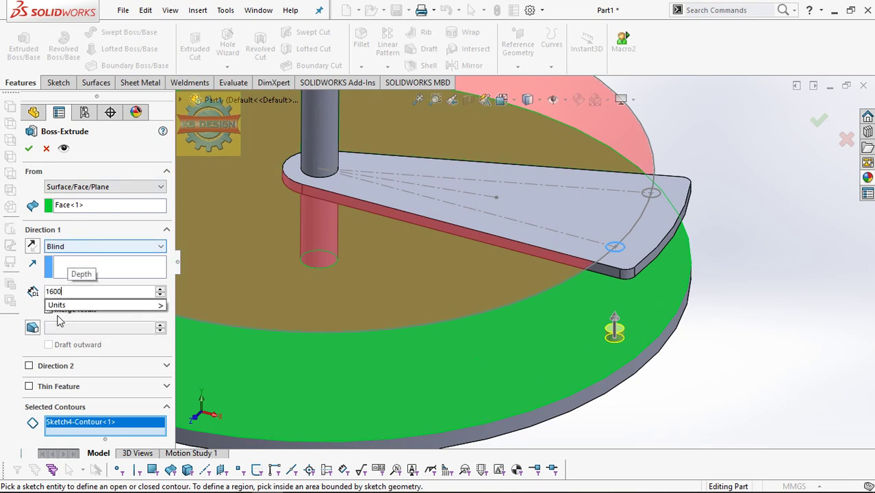
{"action": "key", "text": "Return"}
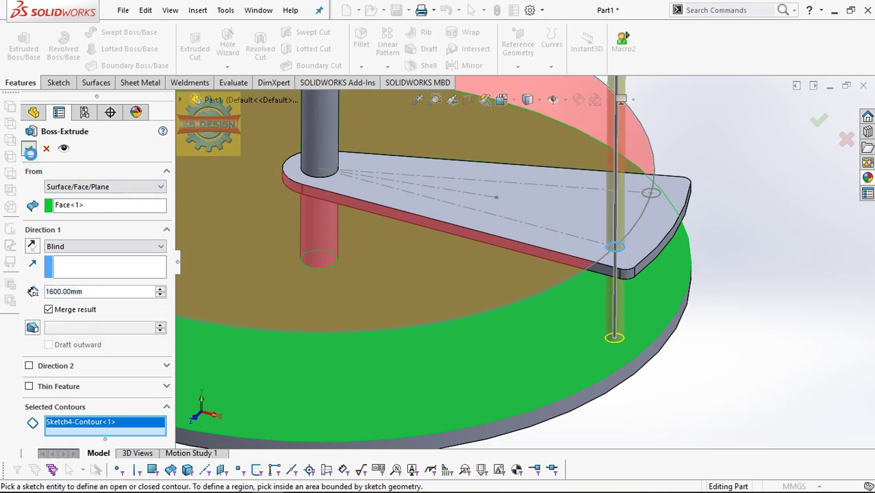
{"action": "left_click", "coordinate": [28, 148]}
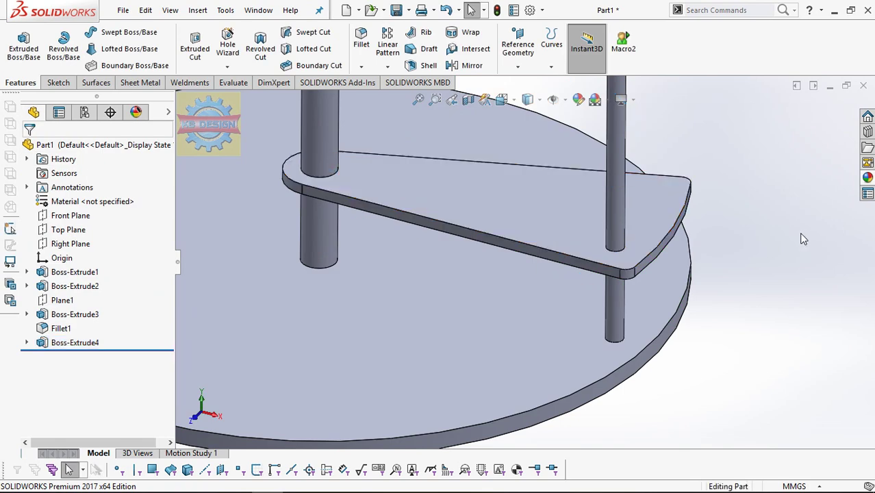
Show Sketch4 from under Boss-Extrude4 in the feature tree.
{"action": "left_click", "coordinate": [27, 342]}
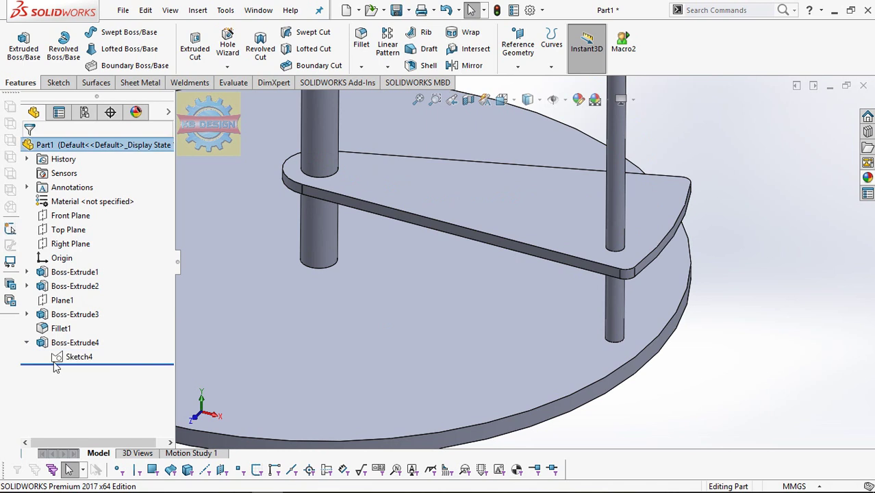
{"action": "left_click", "coordinate": [72, 357]}
{"action": "left_click", "coordinate": [83, 320]}
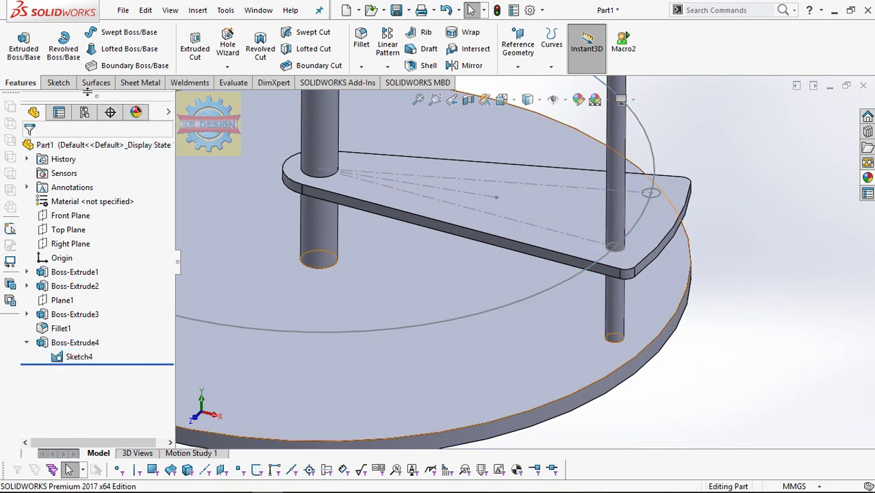
Extrude the far-corner circle 1540 mm as a second post, then hide Sketch4.
{"action": "left_click", "coordinate": [31, 55]}
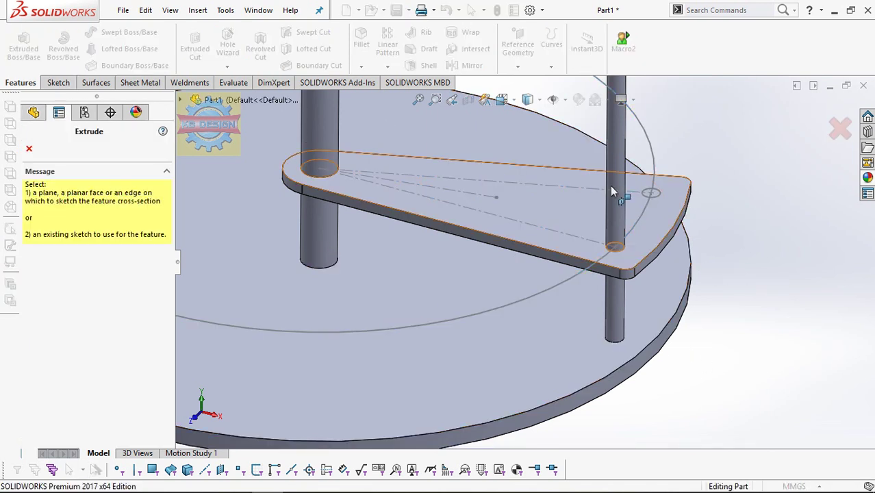
{"action": "left_click", "coordinate": [659, 194]}
{"action": "type", "text": "1540"}
{"action": "key", "text": "Return"}
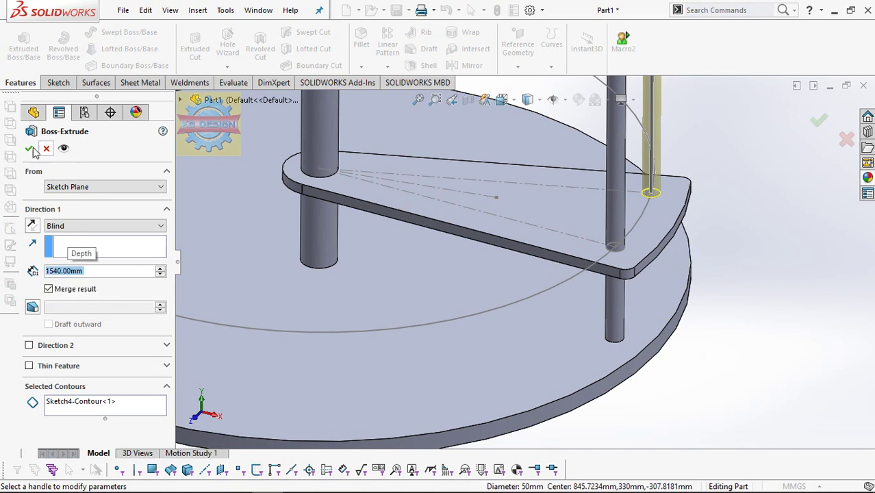
{"action": "left_click", "coordinate": [29, 148]}
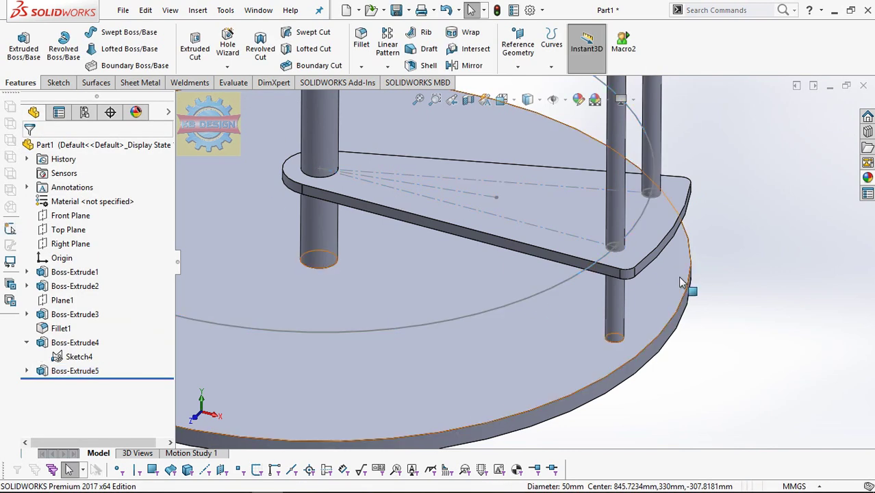
{"action": "left_click", "coordinate": [611, 273]}
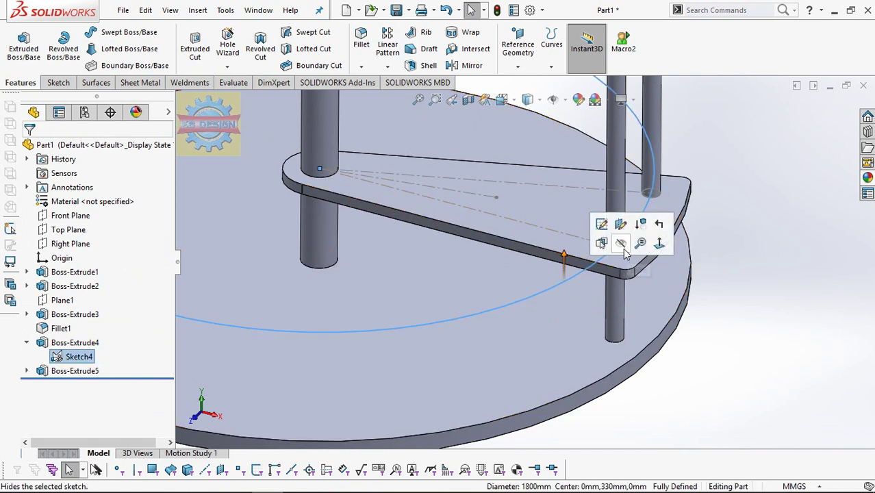
{"action": "left_click", "coordinate": [620, 243]}
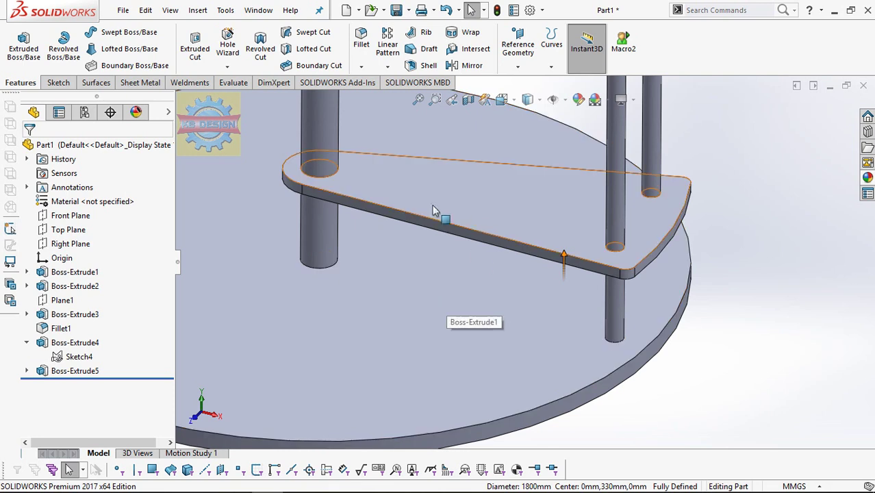
Sketch on the step's top face, convert Sketch4's circle into it, and hide Sketch4.
{"action": "left_click", "coordinate": [541, 171]}
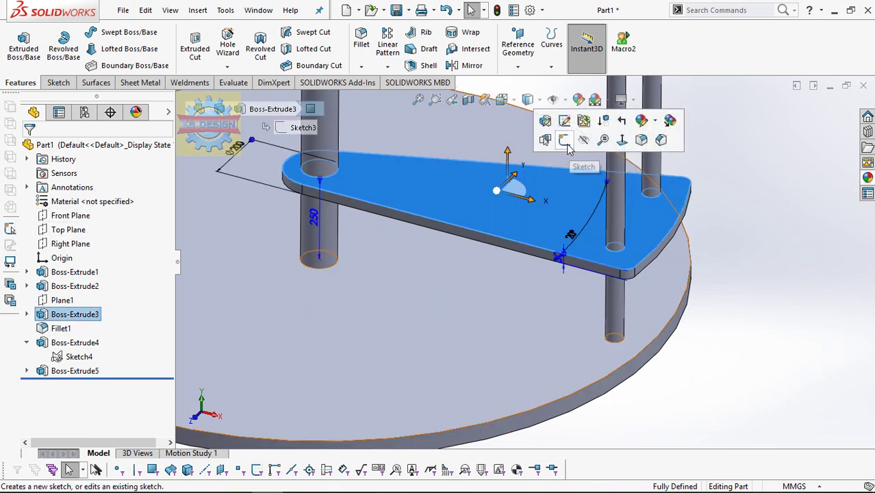
{"action": "left_click", "coordinate": [565, 142]}
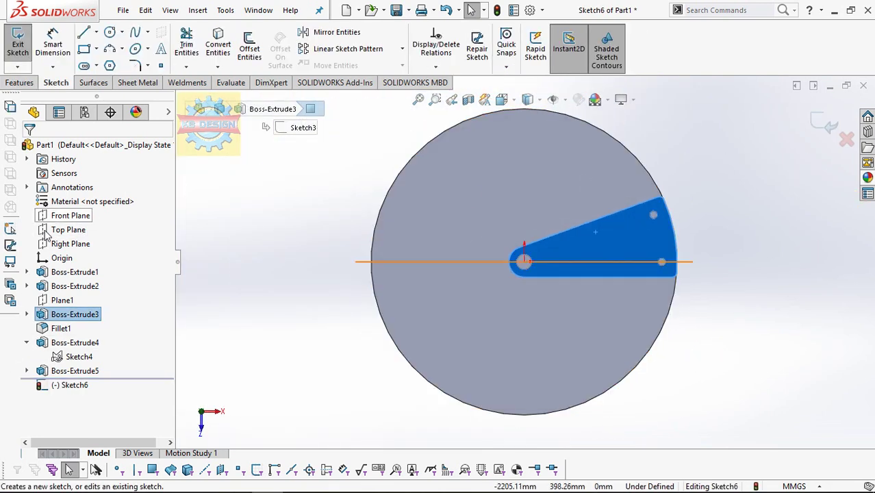
{"action": "left_click", "coordinate": [76, 357]}
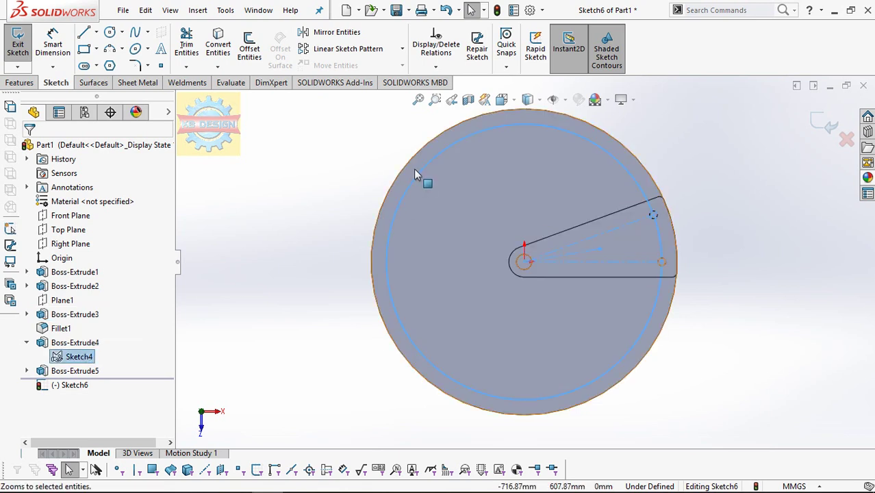
{"action": "left_click", "coordinate": [79, 357]}
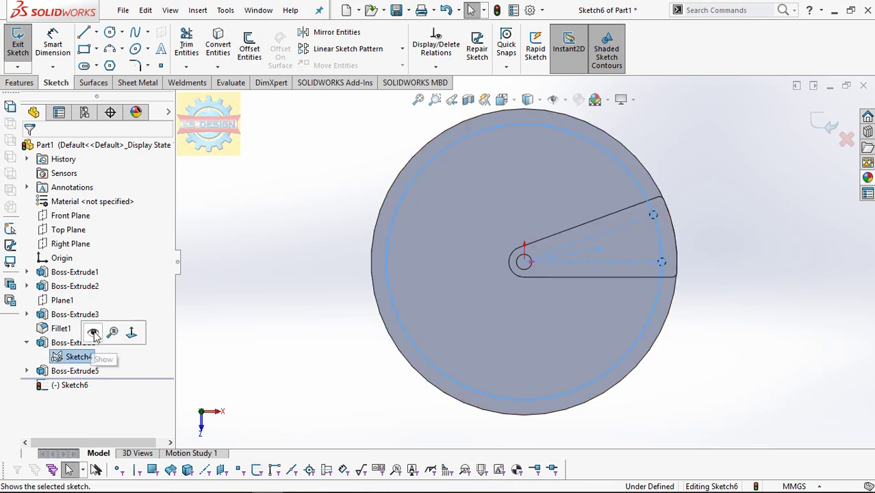
{"action": "left_click", "coordinate": [96, 335]}
{"action": "left_click", "coordinate": [396, 238]}
{"action": "left_click", "coordinate": [218, 46]}
{"action": "left_click", "coordinate": [78, 356]}
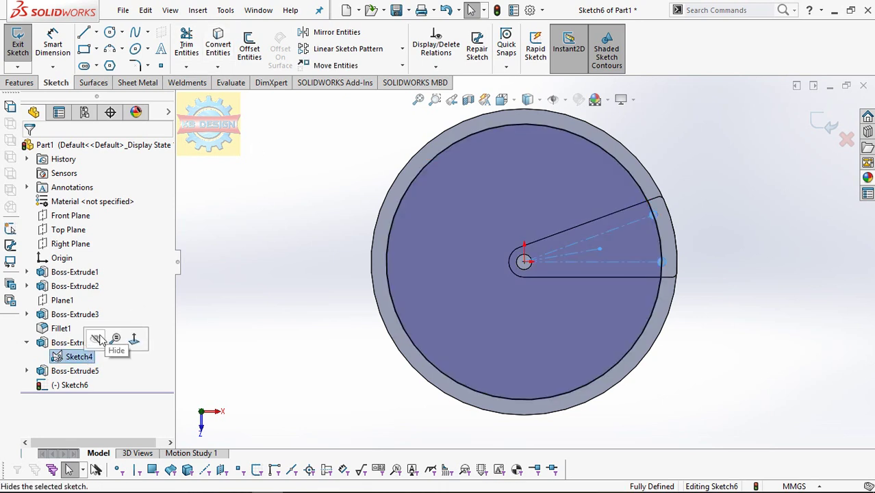
{"action": "left_click", "coordinate": [113, 336]}
{"action": "left_click", "coordinate": [10, 42]}
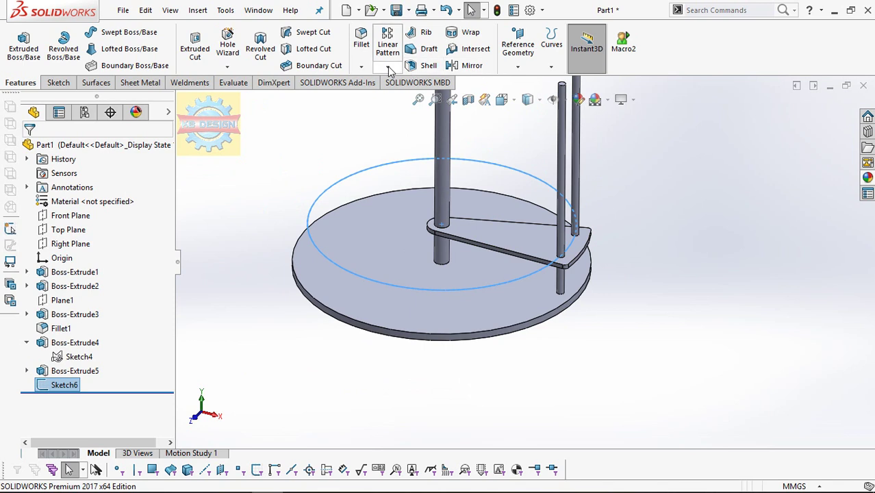
{"action": "left_click", "coordinate": [551, 68]}
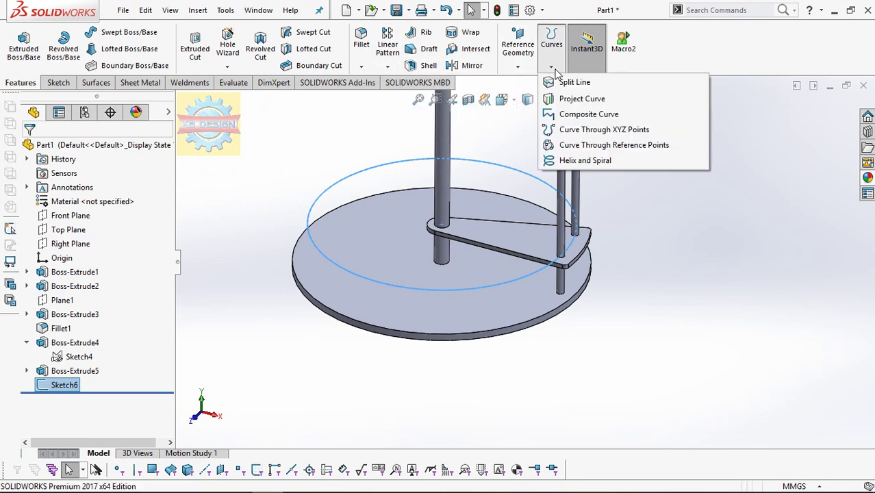
{"action": "left_click", "coordinate": [561, 160]}
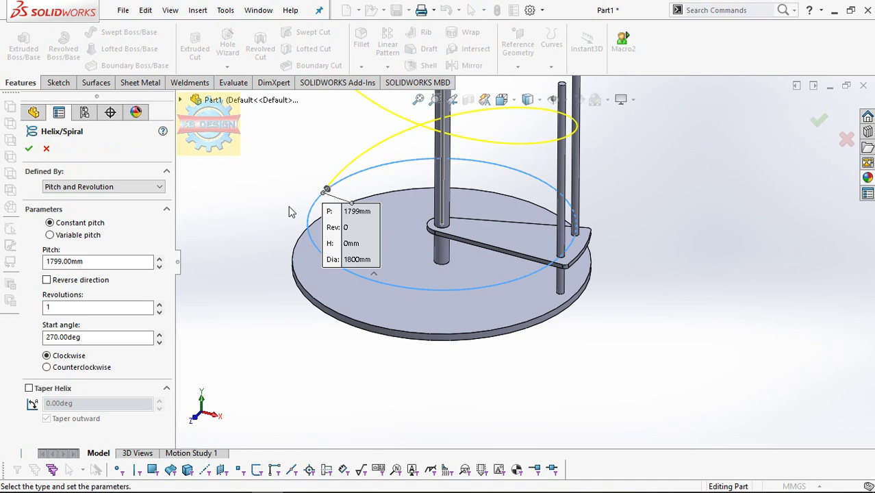
{"action": "left_click", "coordinate": [110, 335]}
{"action": "left_click_drag", "start_coordinate": [111, 334], "coordinate": [2, 330]}
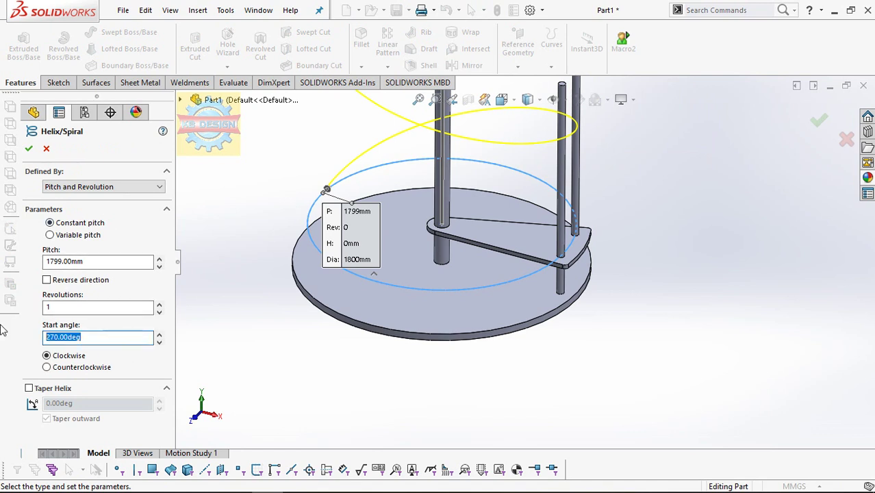
{"action": "type", "text": "90"}
{"action": "key", "text": "Return"}
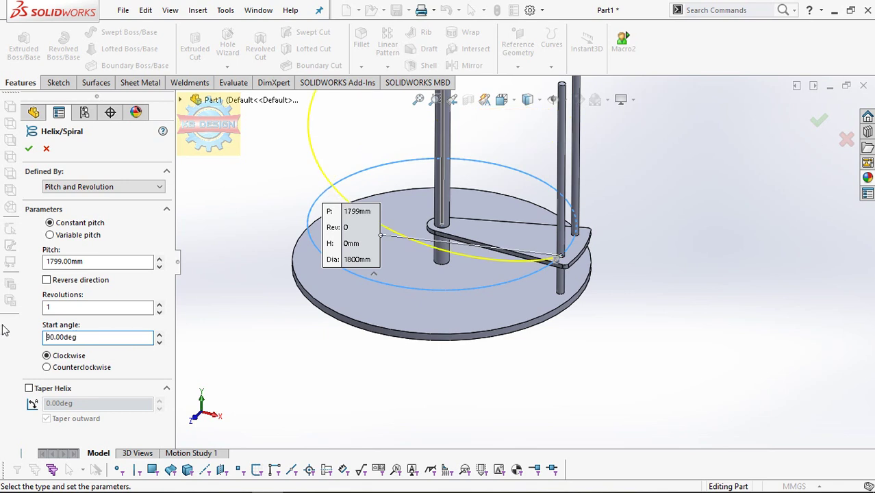
{"action": "left_click", "coordinate": [60, 368]}
{"action": "key", "text": "shift+Tab"}
{"action": "key", "text": "shift+Tab"}
{"action": "key", "text": "shift+Tab"}
{"action": "key", "text": "shift+Tab"}
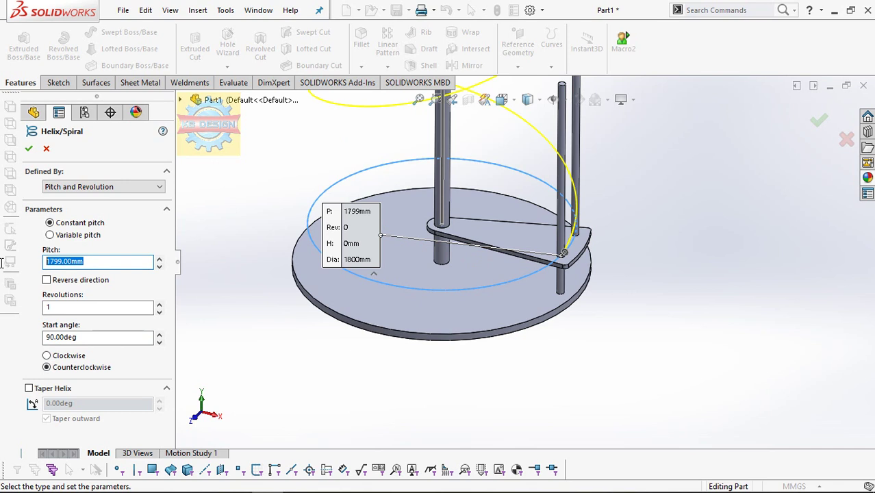
{"action": "type", "text": "30"}
{"action": "key", "text": "Return"}
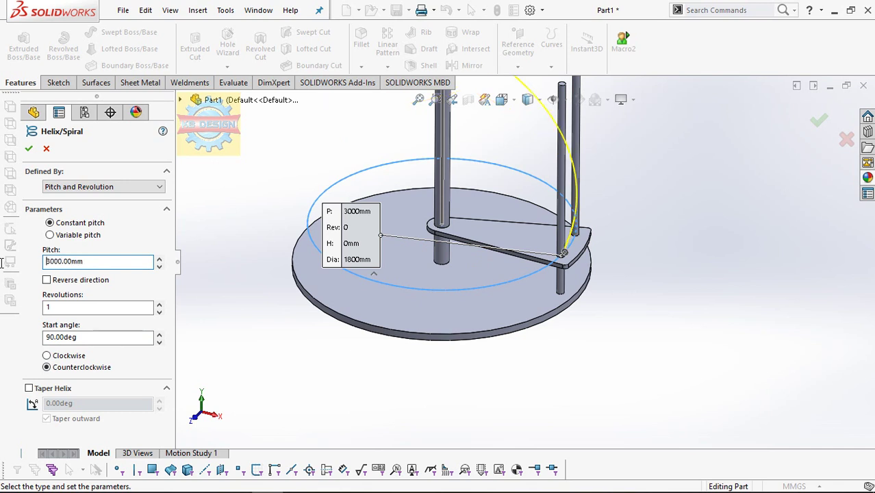
{"action": "scroll", "coordinate": [434, 251], "scroll_direction": "up", "scroll_amount": 5}
{"action": "scroll", "coordinate": [541, 189], "scroll_direction": "down", "scroll_amount": 2}
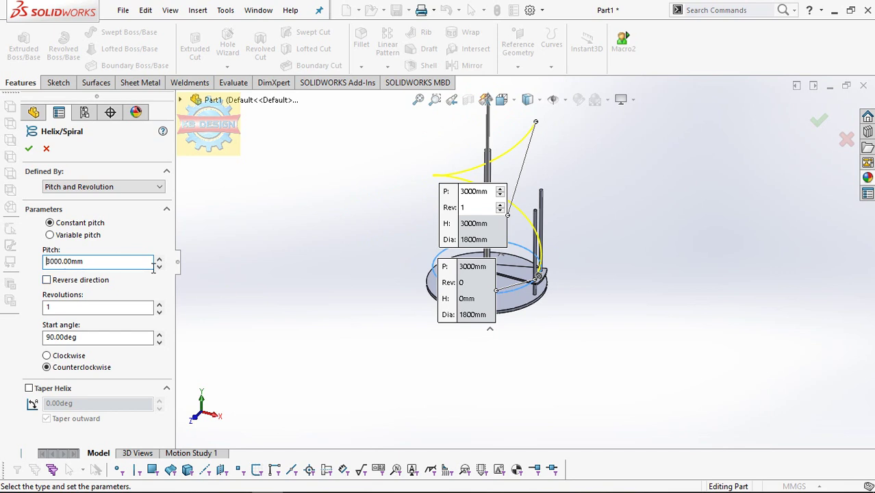
{"action": "left_click", "coordinate": [113, 187]}
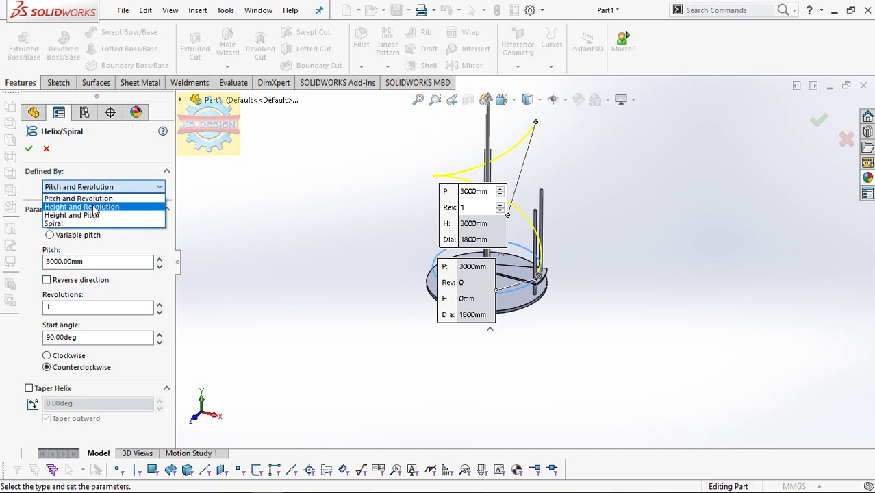
{"action": "left_click", "coordinate": [95, 207]}
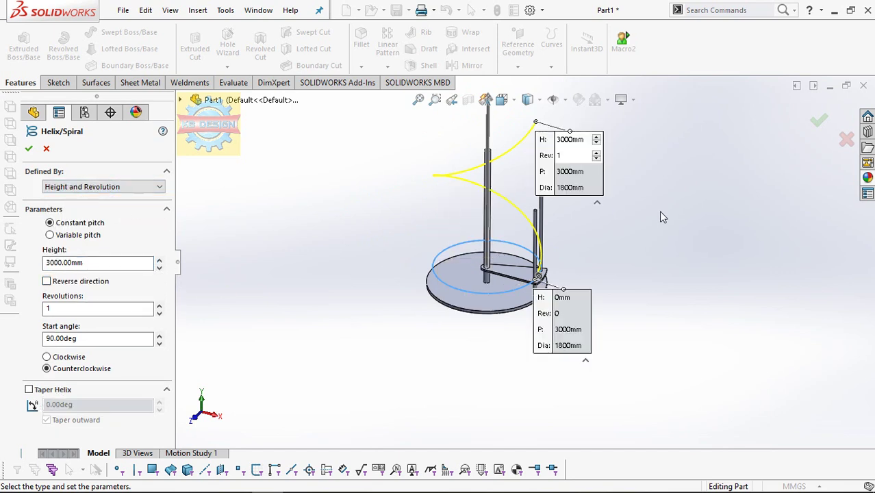
{"action": "scroll", "coordinate": [654, 214], "scroll_direction": "down", "scroll_amount": 1}
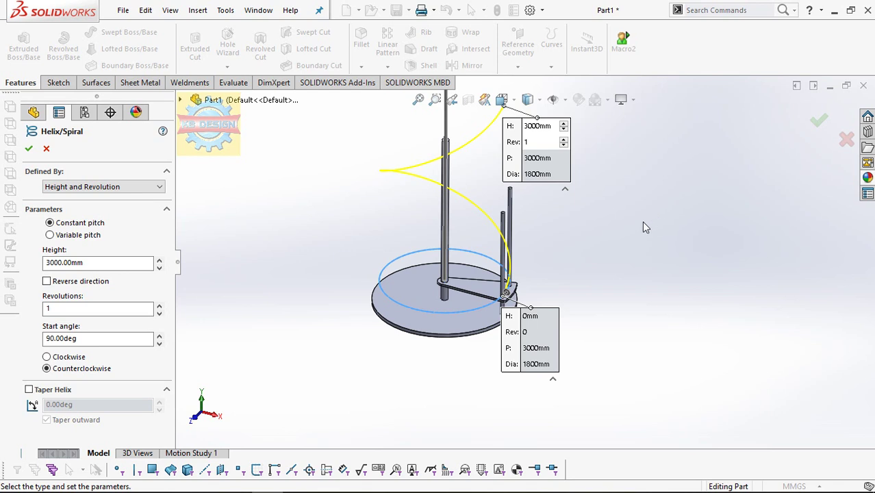
{"action": "left_click", "coordinate": [47, 150]}
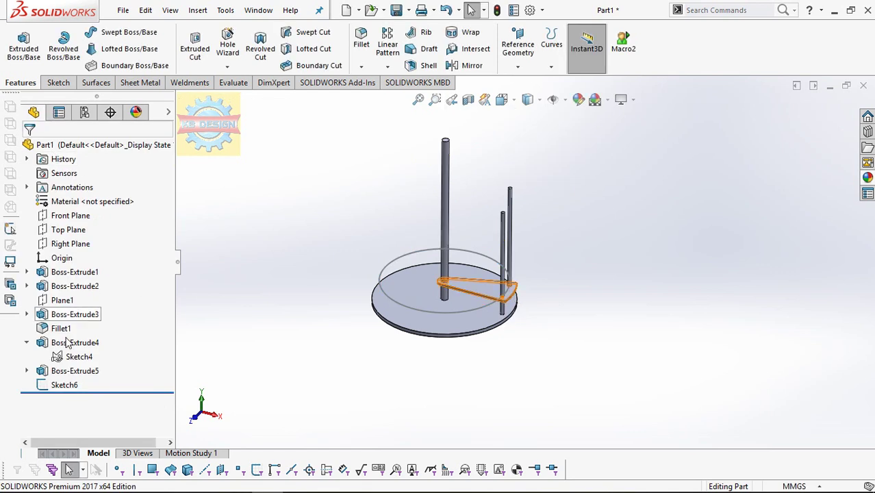
Reopen Sketch6 and delete its old 1800 mm circle.
{"action": "left_click", "coordinate": [63, 385]}
{"action": "left_click", "coordinate": [73, 343]}
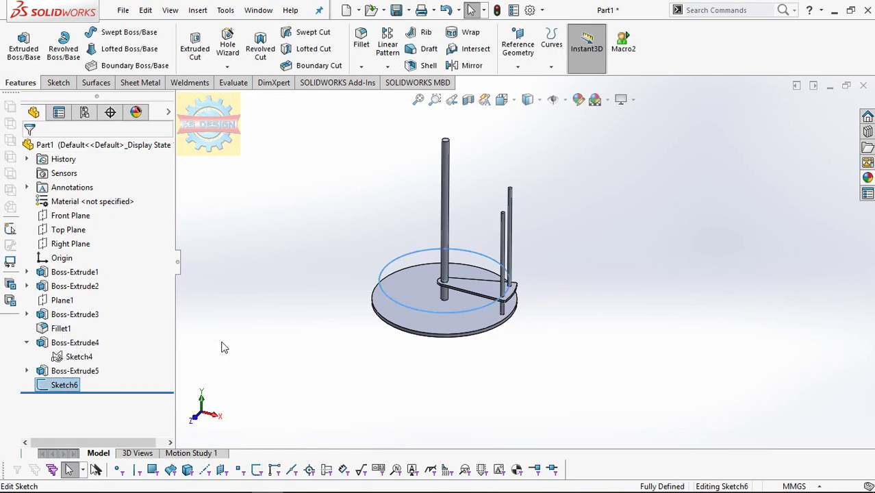
{"action": "left_click", "coordinate": [397, 299]}
{"action": "key", "text": "Delete"}
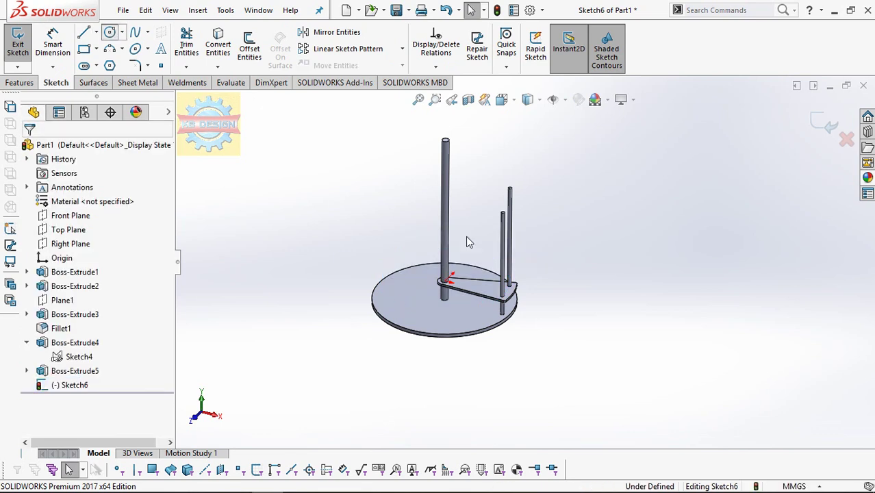
Draw a 2000 mm diameter circle centred on the central post and exit the sketch.
{"action": "left_click", "coordinate": [110, 33]}
{"action": "scroll", "coordinate": [445, 280], "scroll_direction": "down", "scroll_amount": 3}
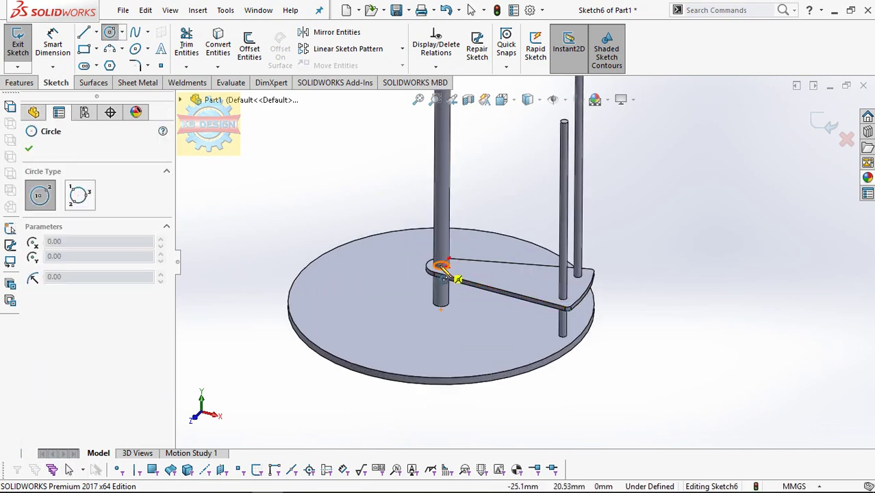
{"action": "left_click", "coordinate": [442, 266]}
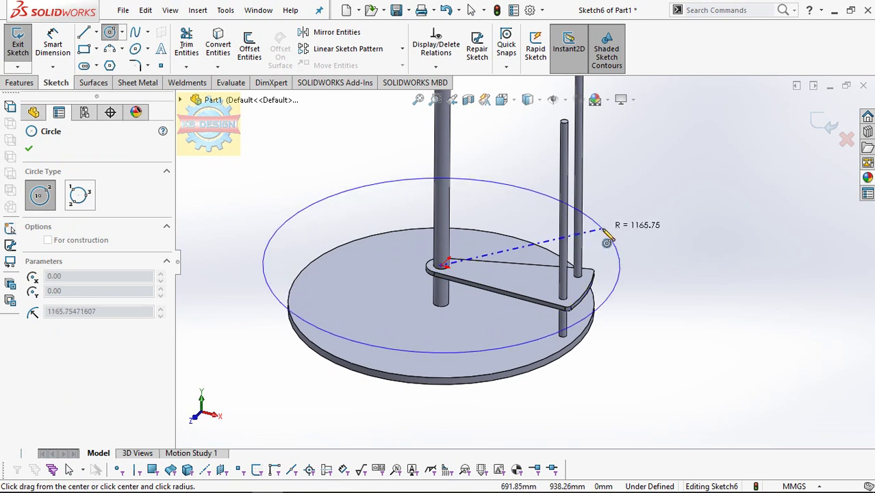
{"action": "left_click", "coordinate": [596, 229]}
{"action": "left_click", "coordinate": [342, 344]}
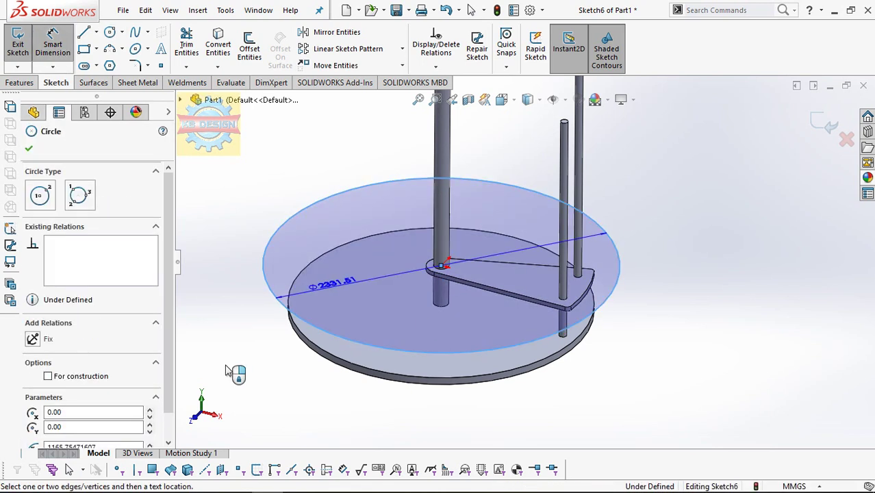
{"action": "left_click", "coordinate": [232, 371]}
{"action": "type", "text": "200"}
{"action": "key", "text": "Return"}
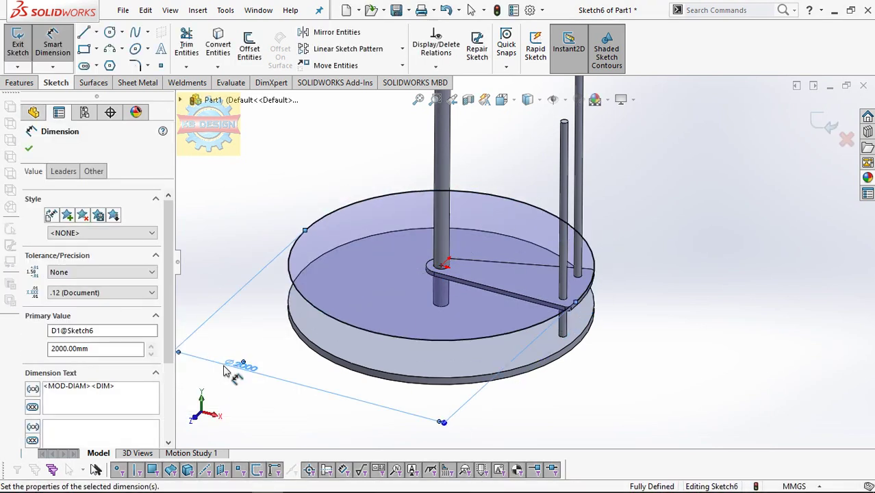
{"action": "left_click", "coordinate": [16, 44]}
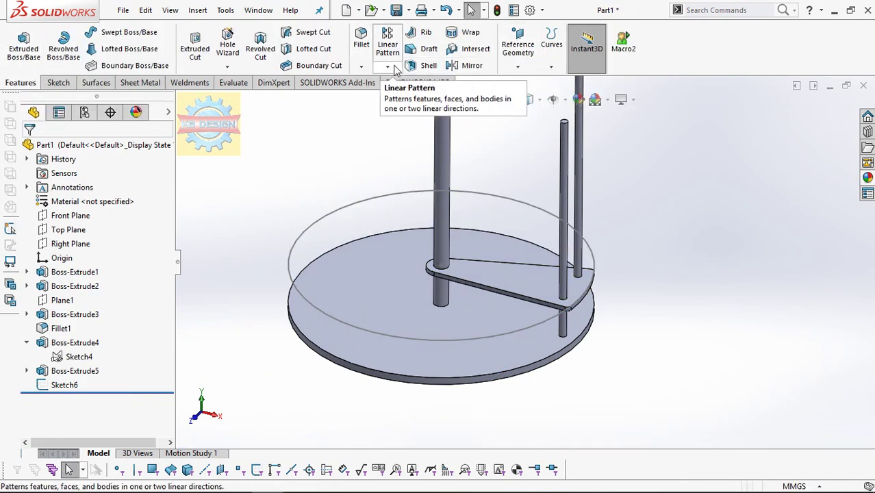
Create a helix on Sketch6's circle with a 90° start angle.
{"action": "left_click", "coordinate": [551, 66]}
{"action": "left_click", "coordinate": [584, 160]}
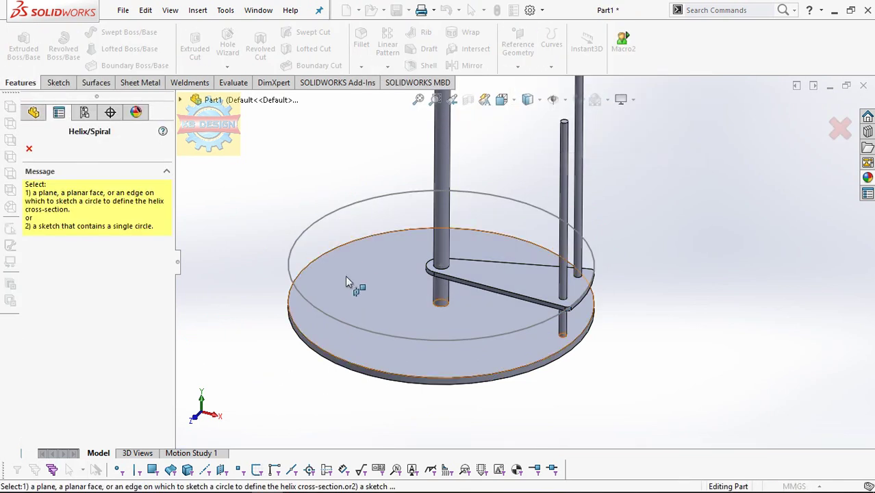
{"action": "left_click", "coordinate": [292, 280]}
{"action": "left_click_drag", "start_coordinate": [96, 337], "coordinate": [20, 336]}
{"action": "type", "text": "90"}
{"action": "key", "text": "Return"}
Make the helix counterclockwise, defined by height and revolution, 3000 mm tall.
{"action": "left_click", "coordinate": [58, 368]}
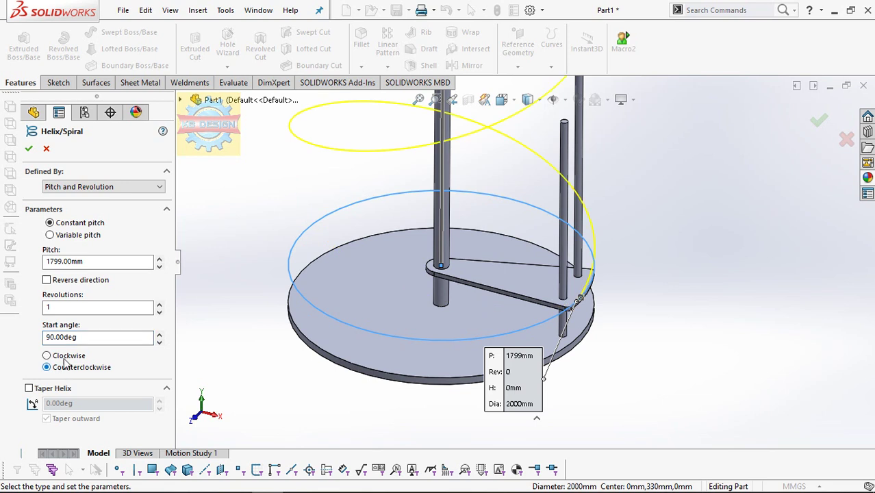
{"action": "left_click", "coordinate": [93, 187]}
{"action": "left_click", "coordinate": [82, 207]}
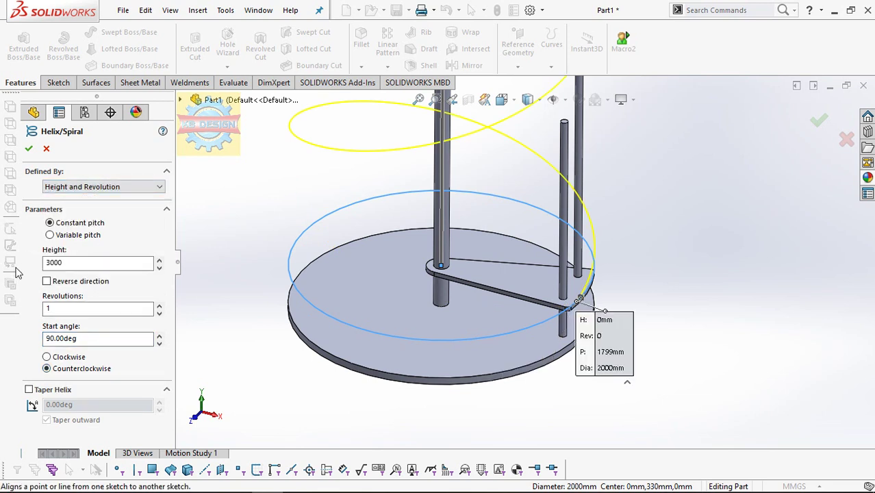
{"action": "left_click", "coordinate": [95, 263]}
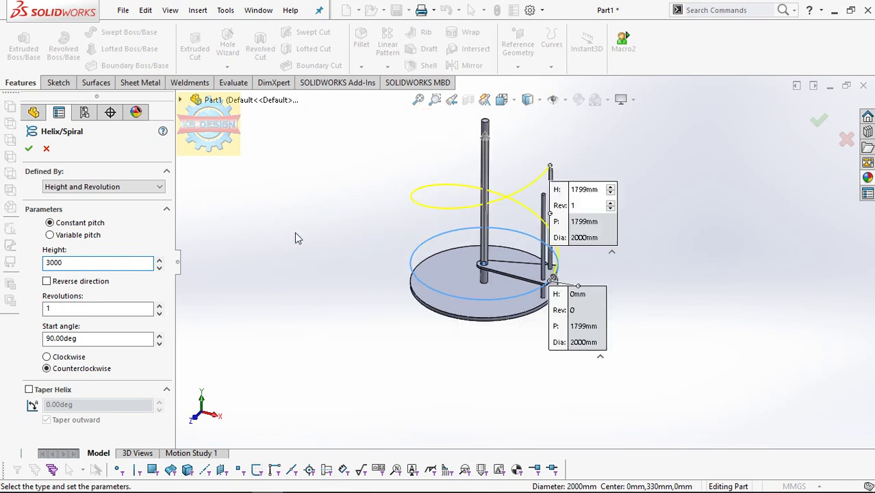
{"action": "key", "text": "Return"}
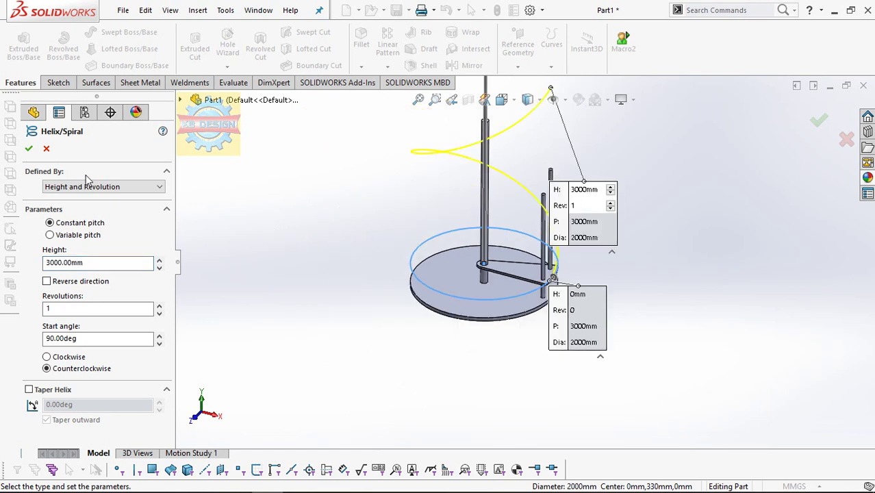
{"action": "left_click", "coordinate": [29, 147]}
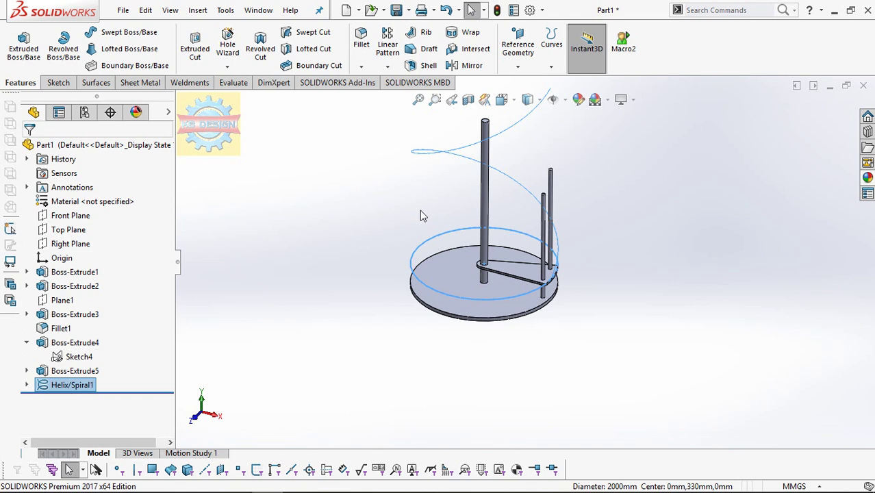
{"action": "left_click", "coordinate": [416, 208]}
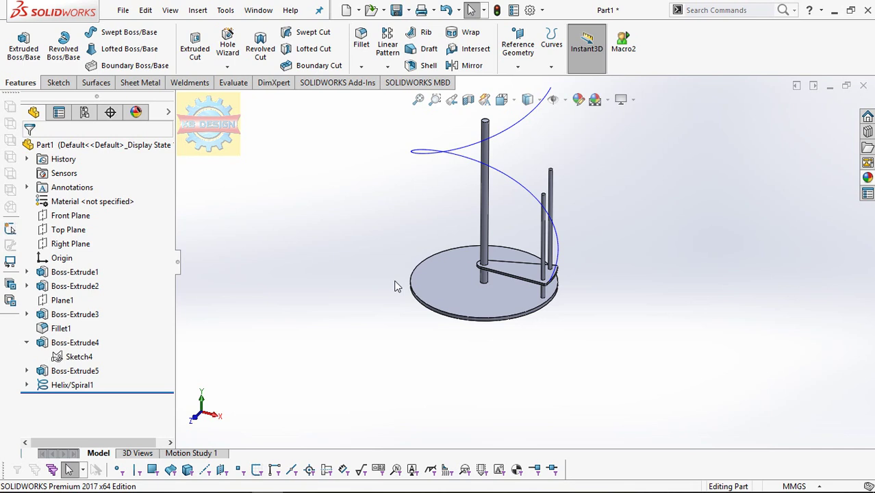
Start a Curve Driven Pattern repeating the step Boss-Extrude3 and its Fillet1.
{"action": "left_click", "coordinate": [388, 67]}
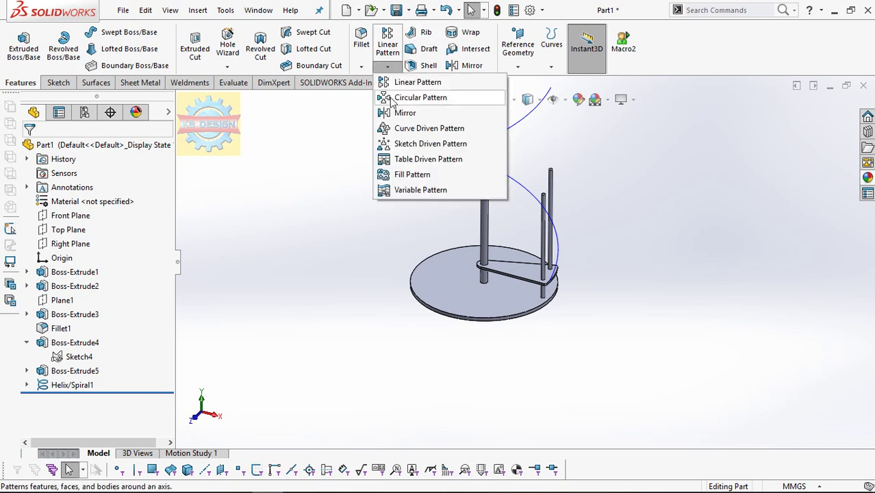
{"action": "left_click", "coordinate": [402, 130]}
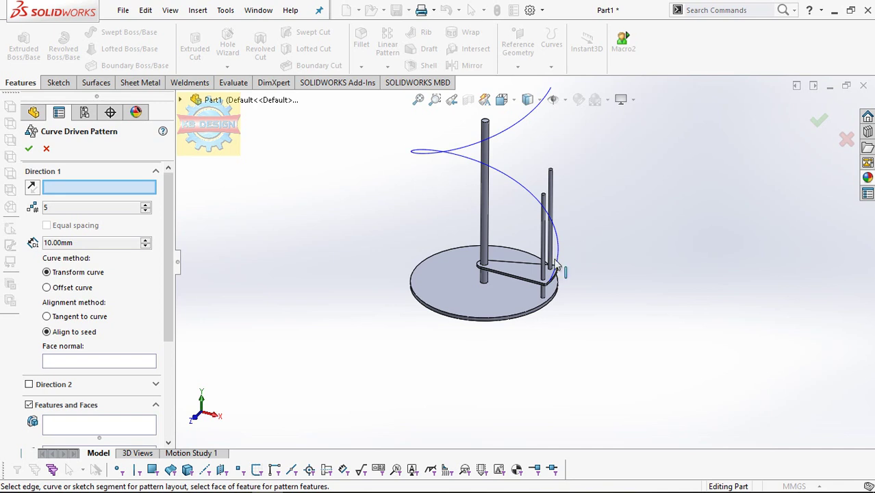
{"action": "scroll", "coordinate": [563, 275], "scroll_direction": "down", "scroll_amount": 3}
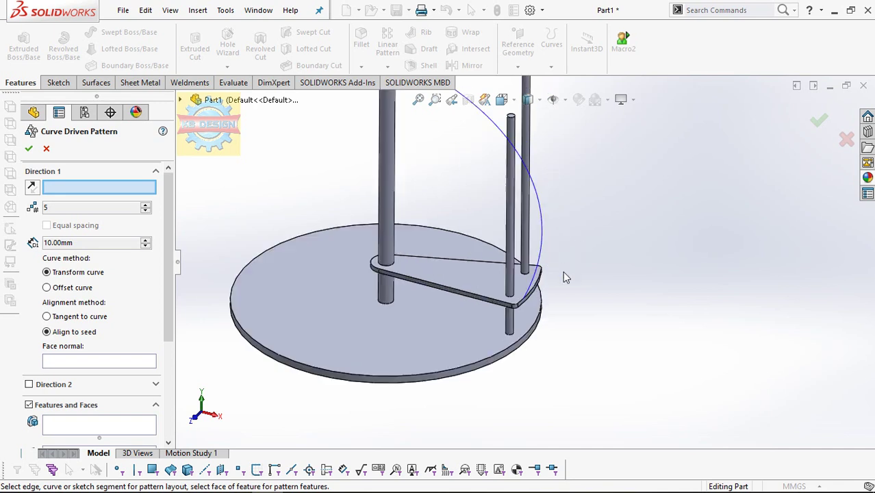
{"action": "left_click", "coordinate": [532, 288]}
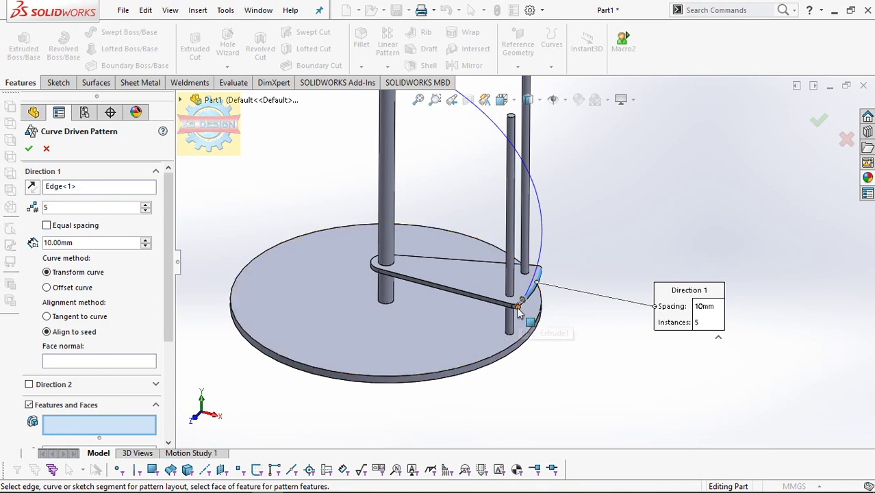
{"action": "left_click", "coordinate": [460, 278]}
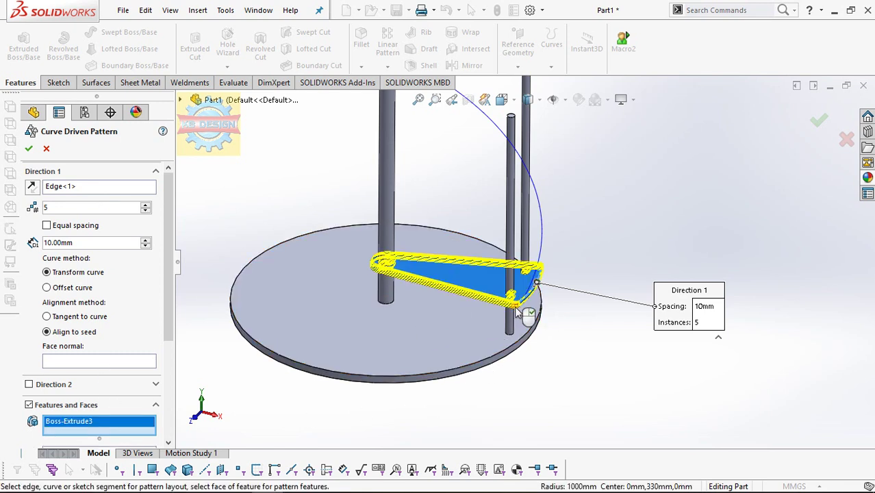
{"action": "left_click", "coordinate": [519, 310]}
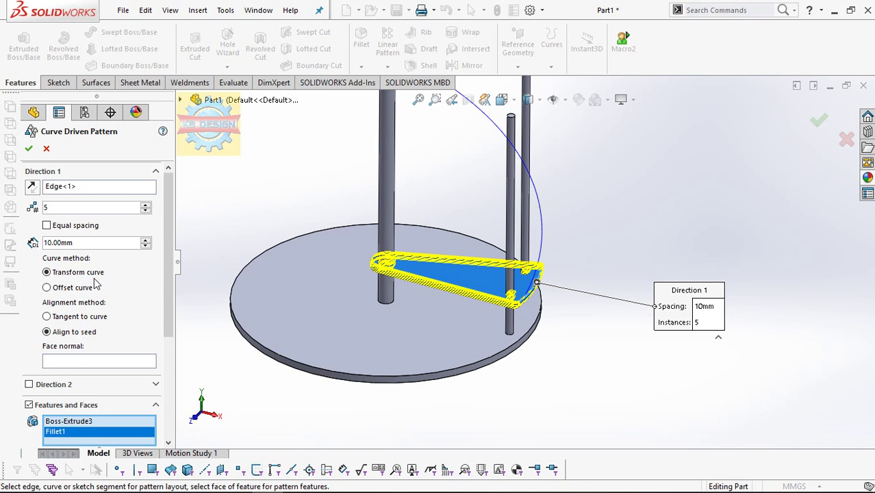
Use the helix as the pattern path with 387 mm spacing and 14 instances.
{"action": "left_click", "coordinate": [85, 189]}
{"action": "right_click", "coordinate": [89, 187]}
{"action": "left_click", "coordinate": [117, 192]}
{"action": "left_click", "coordinate": [543, 223]}
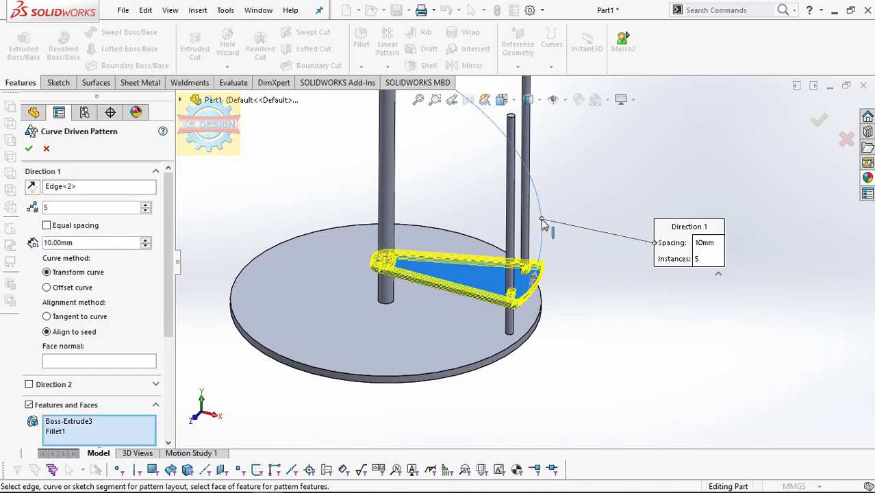
{"action": "left_click", "coordinate": [127, 244]}
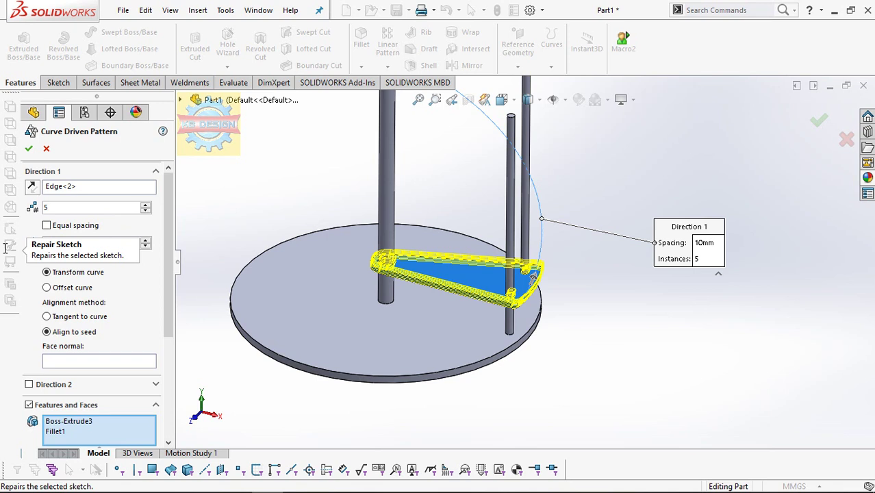
{"action": "type", "text": "387"}
{"action": "key", "text": "Return"}
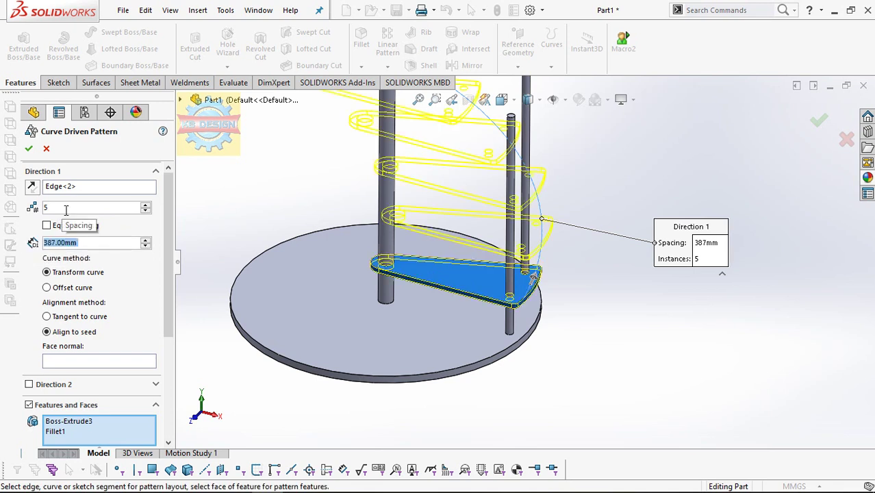
{"action": "left_click", "coordinate": [66, 213]}
{"action": "type", "text": "4"}
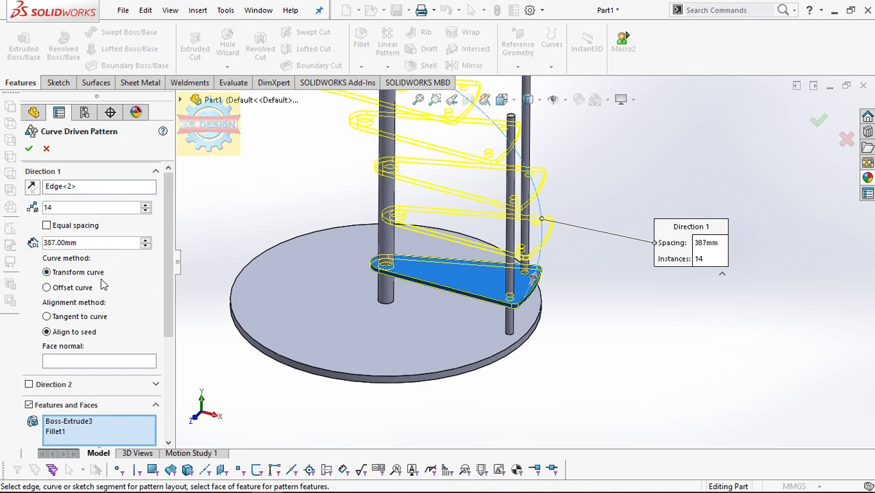
Set Tangent to curve with the step's top face as face normal and confirm CrvPattern1.
{"action": "left_click", "coordinate": [96, 319]}
{"action": "middle_click_drag", "start_coordinate": [388, 259], "coordinate": [412, 219]}
{"action": "scroll", "coordinate": [547, 246], "scroll_direction": "down", "scroll_amount": 3}
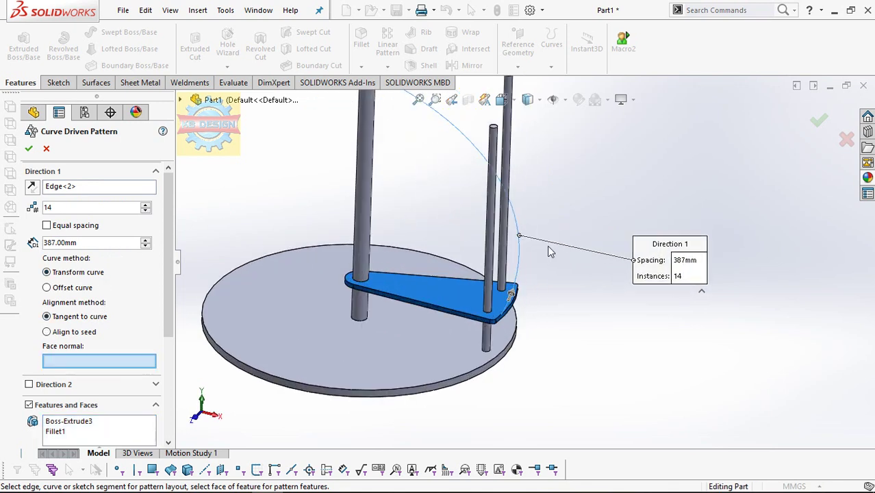
{"action": "left_click", "coordinate": [90, 189]}
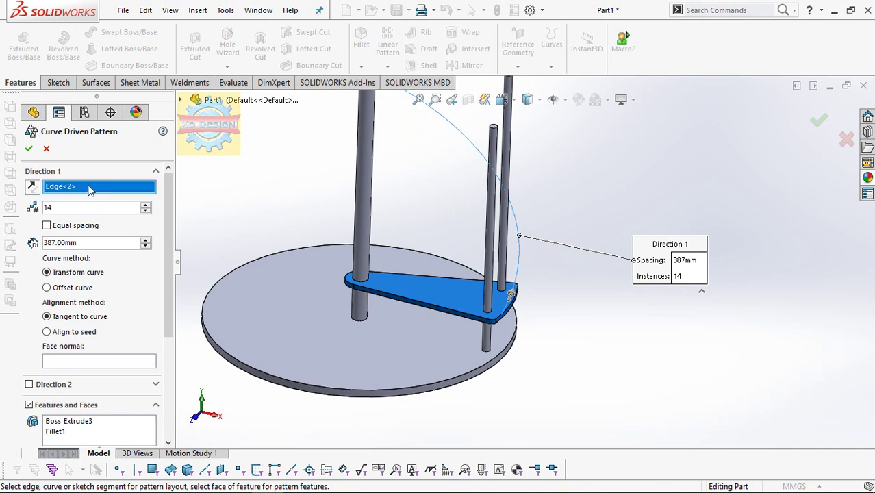
{"action": "left_click", "coordinate": [105, 361]}
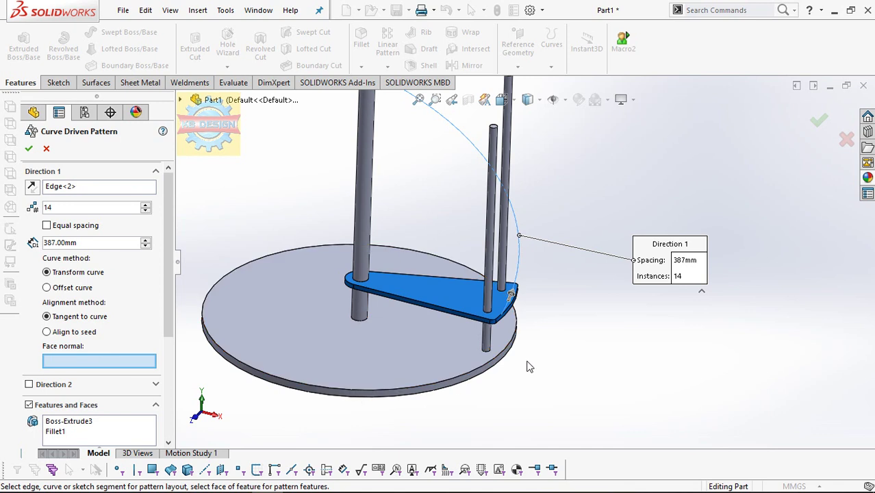
{"action": "middle_click_drag", "start_coordinate": [567, 309], "coordinate": [526, 282]}
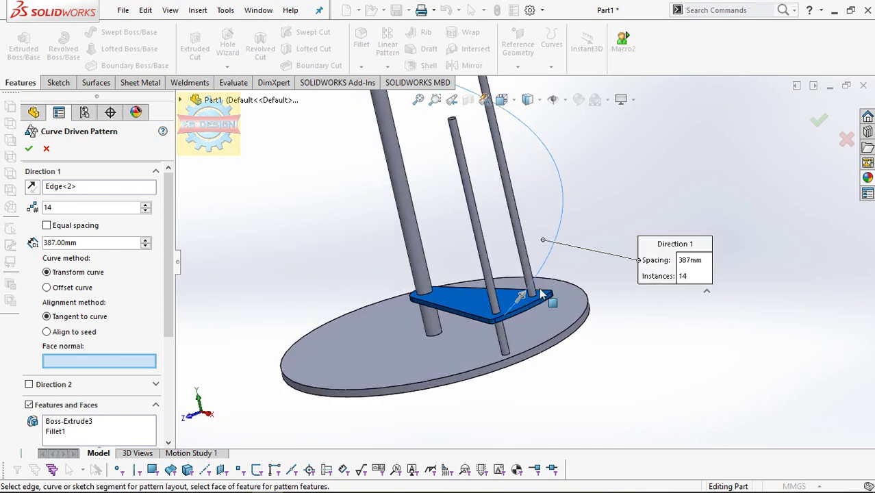
{"action": "left_click", "coordinate": [525, 316]}
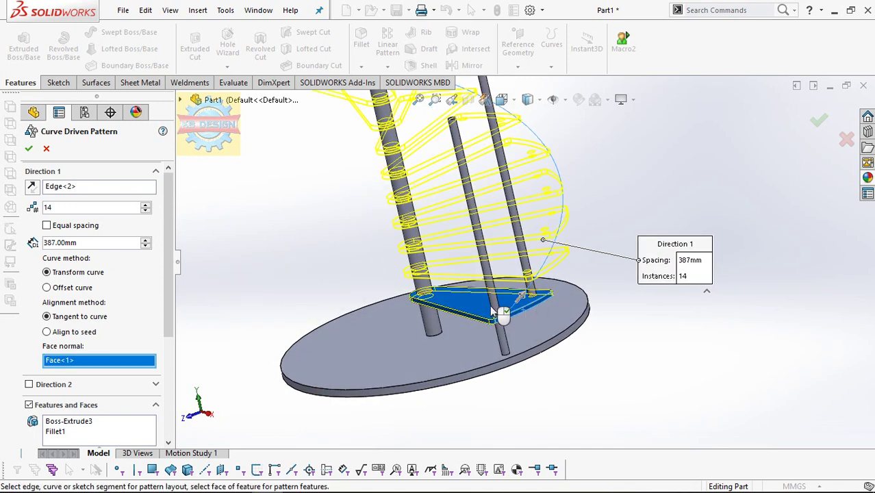
{"action": "middle_click_drag", "start_coordinate": [388, 249], "coordinate": [397, 261]}
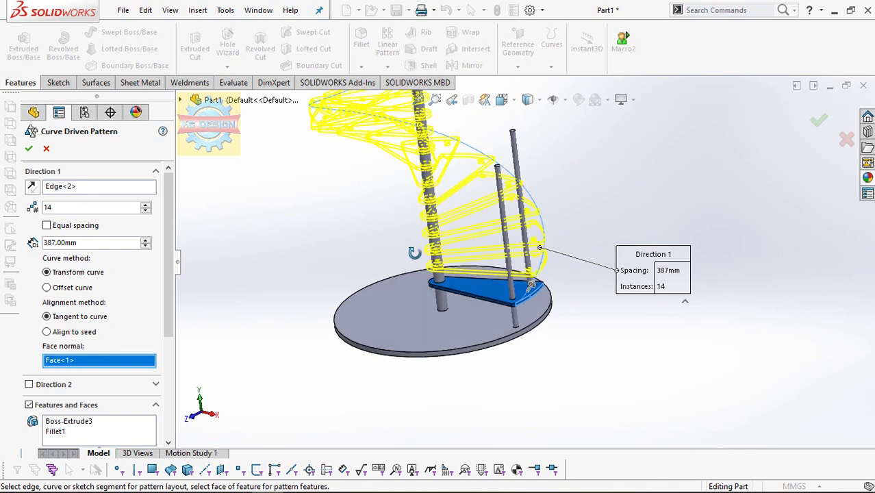
{"action": "left_click", "coordinate": [28, 148]}
{"action": "key", "text": "ctrl+7"}
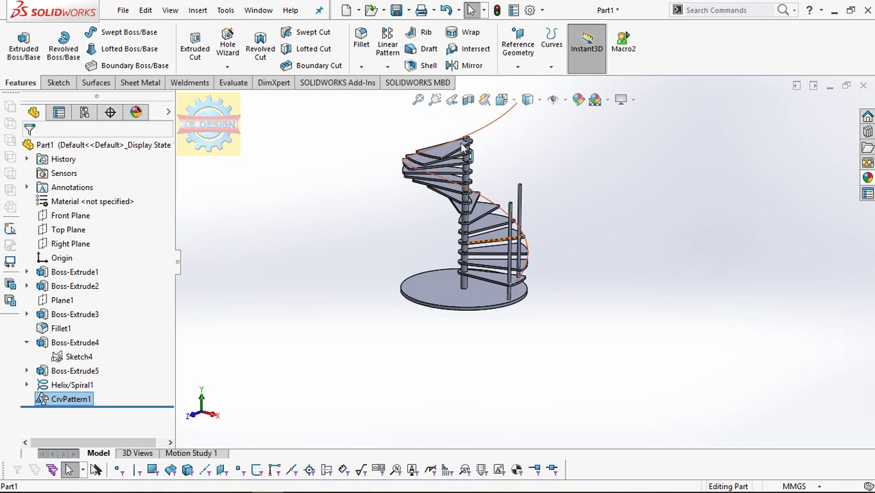
{"action": "scroll", "coordinate": [550, 177], "scroll_direction": "down", "scroll_amount": 3}
{"action": "left_click", "coordinate": [579, 194]}
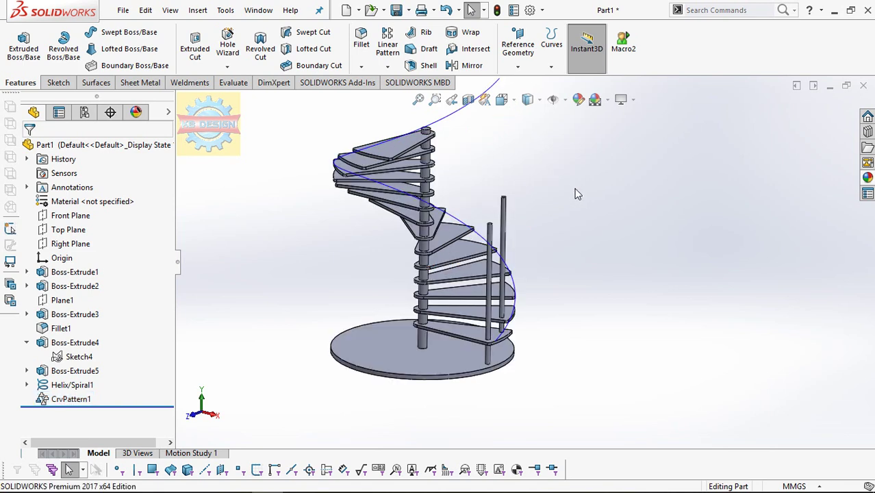
Start a second curve-driven pattern along the helix, with the bottom step face as face normal.
{"action": "left_click", "coordinate": [387, 67]}
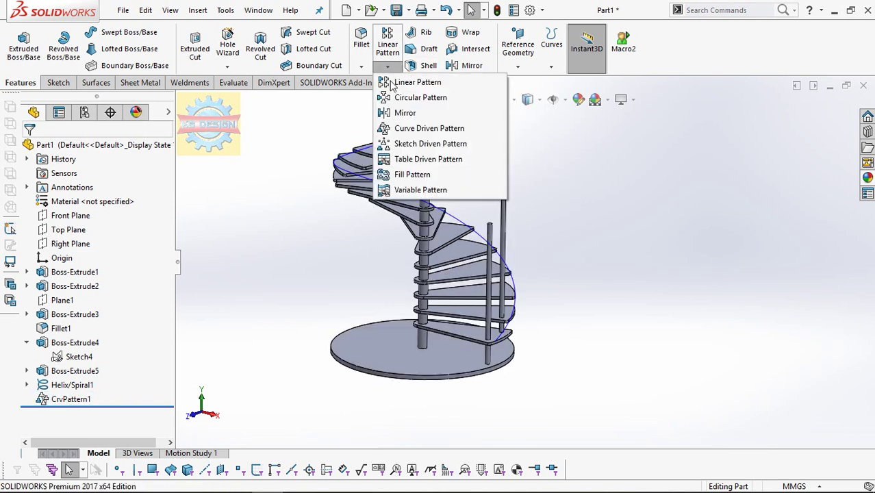
{"action": "left_click", "coordinate": [411, 128]}
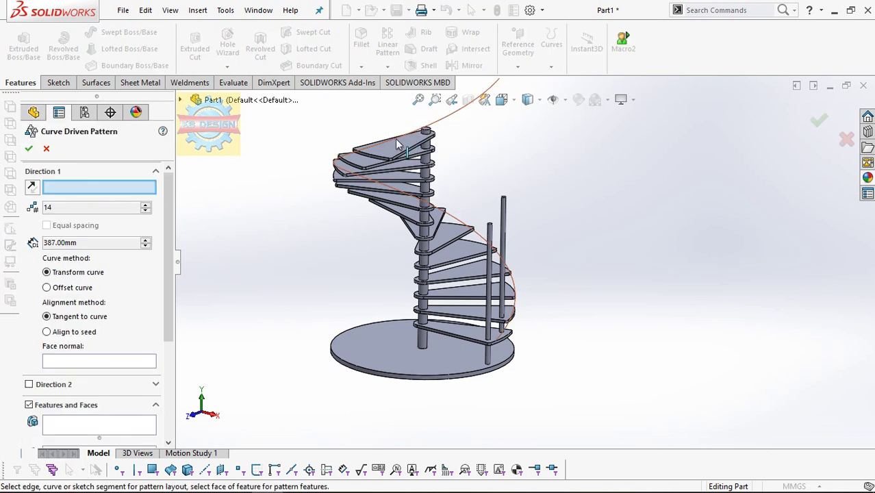
{"action": "left_click", "coordinate": [482, 238]}
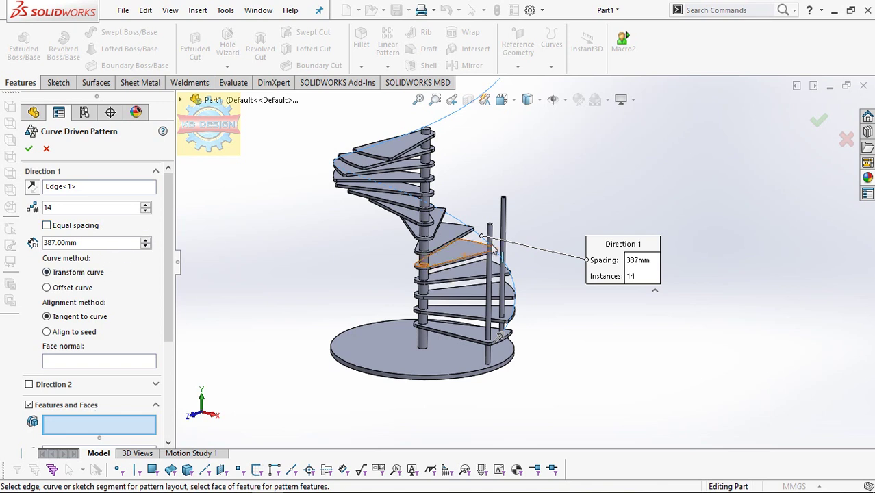
{"action": "left_click", "coordinate": [492, 291]}
{"action": "left_click", "coordinate": [503, 236]}
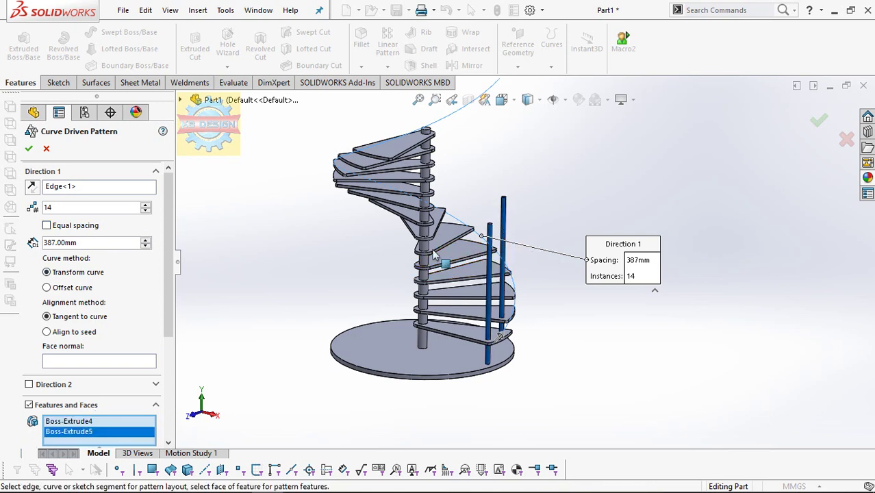
{"action": "left_click", "coordinate": [114, 360]}
{"action": "scroll", "coordinate": [486, 335], "scroll_direction": "down", "scroll_amount": 4}
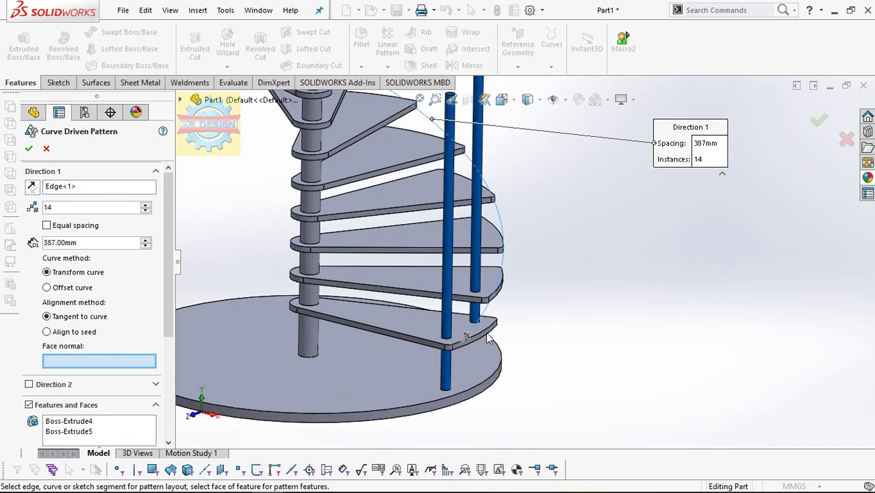
{"action": "left_click", "coordinate": [484, 337]}
{"action": "scroll", "coordinate": [500, 315], "scroll_direction": "up", "scroll_amount": 3}
{"action": "scroll", "coordinate": [528, 286], "scroll_direction": "up", "scroll_amount": 2}
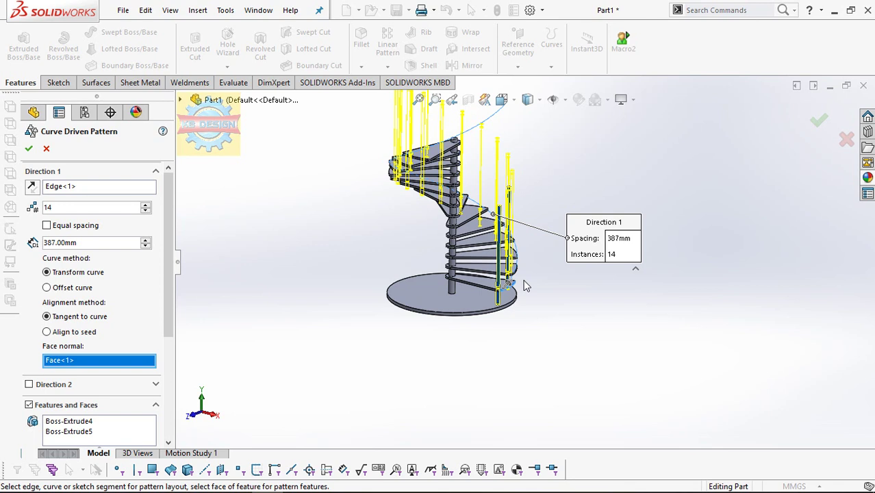
Limit the pattern to the outer post Boss-Extrude5, creating CrvPattern2 with 14 posts.
{"action": "right_click", "coordinate": [93, 428]}
{"action": "left_click", "coordinate": [137, 432]}
{"action": "left_click", "coordinate": [511, 212]}
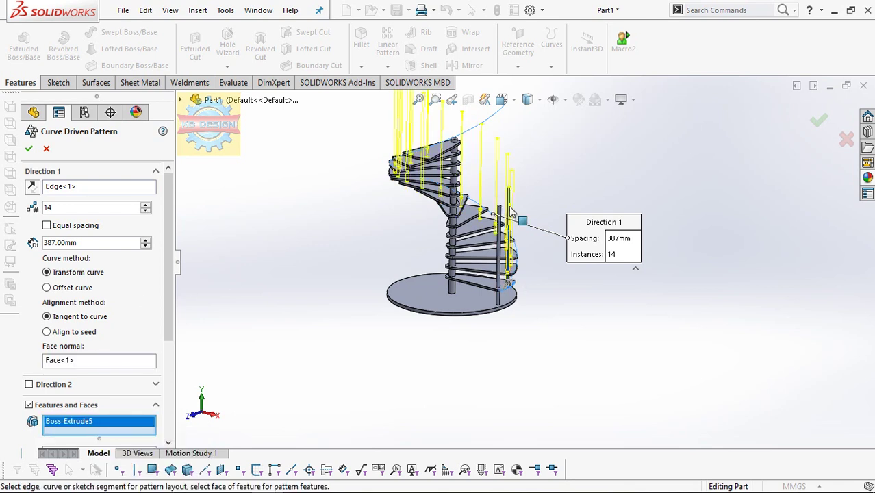
{"action": "mouse_move", "coordinate": [556, 226]}
{"action": "middle_mouse_down"}
{"action": "mouse_move", "coordinate": [602, 215]}
{"action": "mouse_move", "coordinate": [565, 222]}
{"action": "mouse_move", "coordinate": [521, 271]}
{"action": "mouse_move", "coordinate": [552, 249]}
{"action": "middle_mouse_up"}
{"action": "scroll", "coordinate": [552, 250], "scroll_direction": "down", "scroll_amount": 5}
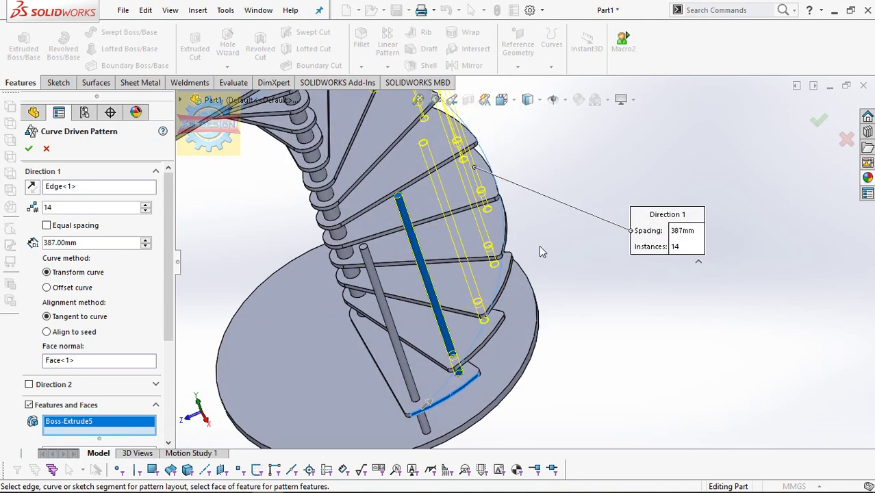
{"action": "middle_click_drag", "start_coordinate": [555, 211], "coordinate": [520, 222]}
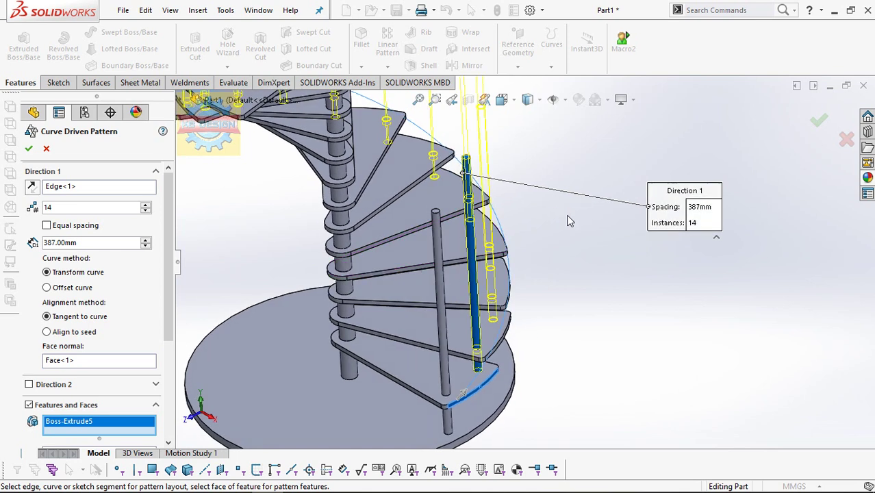
{"action": "left_click", "coordinate": [29, 148]}
{"action": "scroll", "coordinate": [538, 195], "scroll_direction": "up", "scroll_amount": 3}
{"action": "scroll", "coordinate": [538, 192], "scroll_direction": "up", "scroll_amount": 3}
{"action": "middle_click_drag", "start_coordinate": [541, 168], "coordinate": [525, 186]}
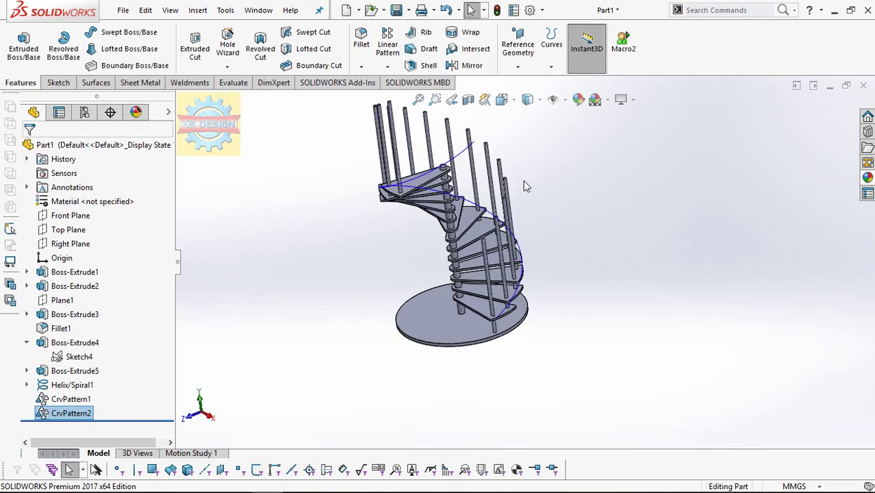
{"action": "left_click", "coordinate": [461, 159]}
Hide Helix/Spiral1 and zoom in on the tops of the outer posts.
{"action": "left_click", "coordinate": [519, 118]}
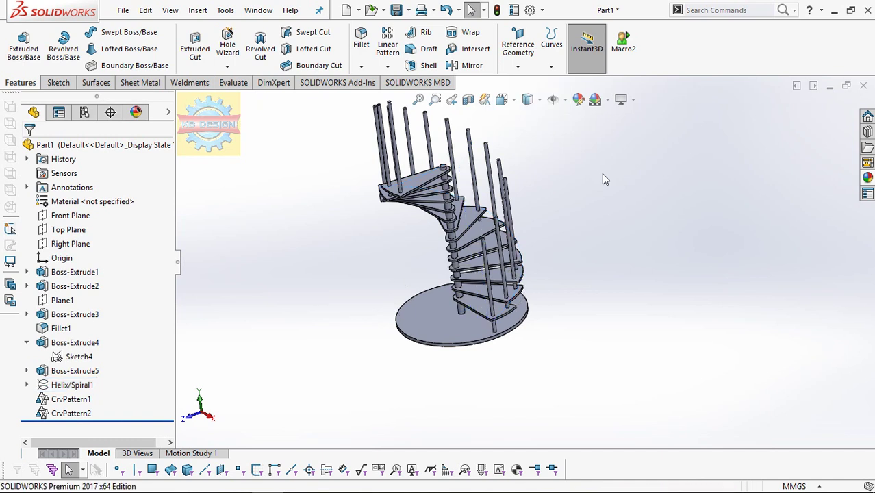
{"action": "middle_click_drag", "start_coordinate": [603, 171], "coordinate": [614, 208]}
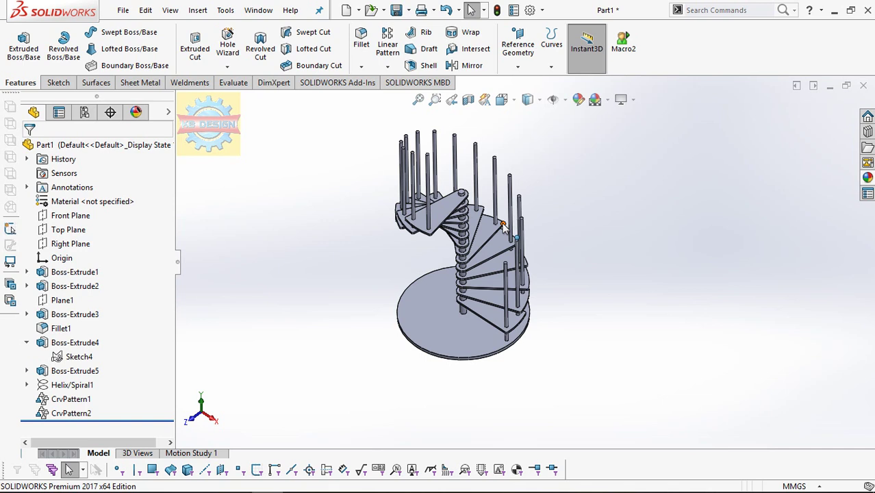
{"action": "scroll", "coordinate": [525, 254], "scroll_direction": "down", "scroll_amount": 5}
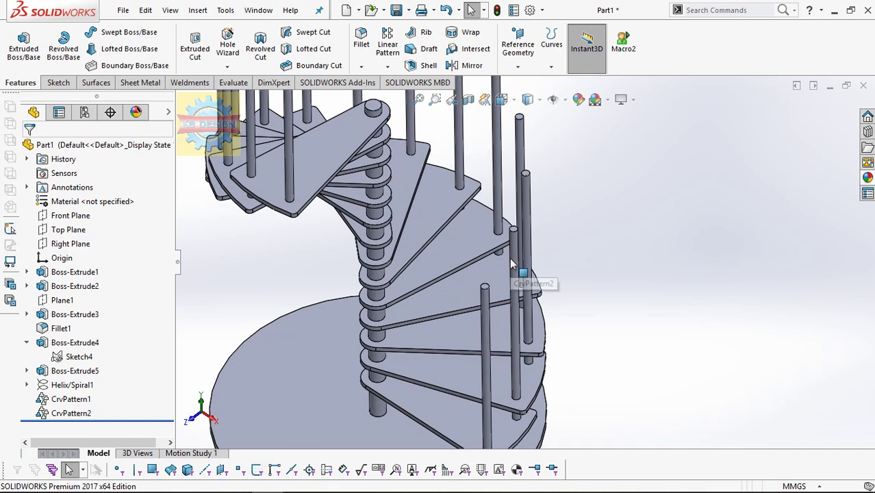
{"action": "mouse_move", "coordinate": [526, 255]}
{"action": "middle_mouse_down"}
{"action": "mouse_move", "coordinate": [530, 221]}
{"action": "mouse_move", "coordinate": [534, 228]}
{"action": "middle_mouse_up"}
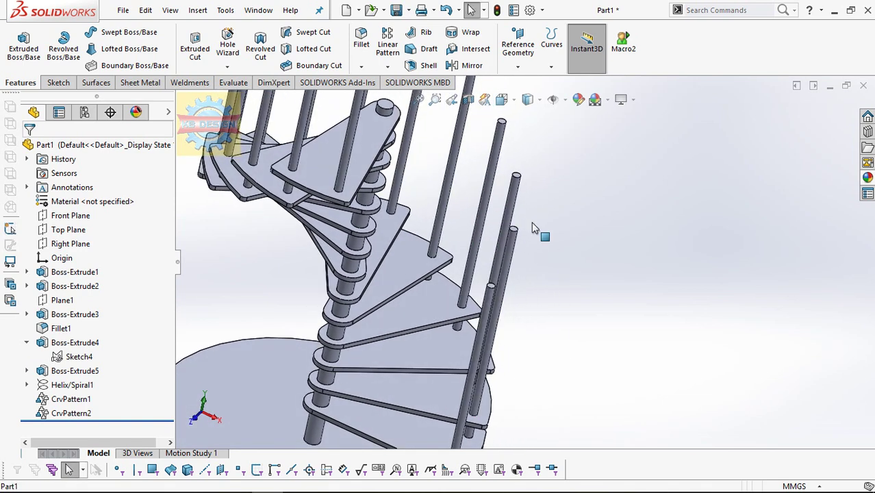
{"action": "scroll", "coordinate": [533, 252], "scroll_direction": "down", "scroll_amount": 3}
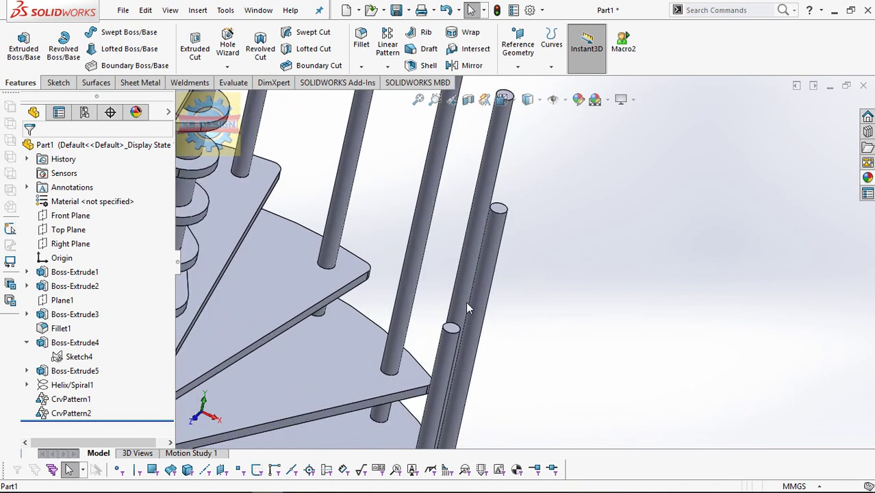
Sketch on an outer post's top face, converting the 1800 mm Sketch4 circle into Sketch7.
{"action": "left_click", "coordinate": [451, 330]}
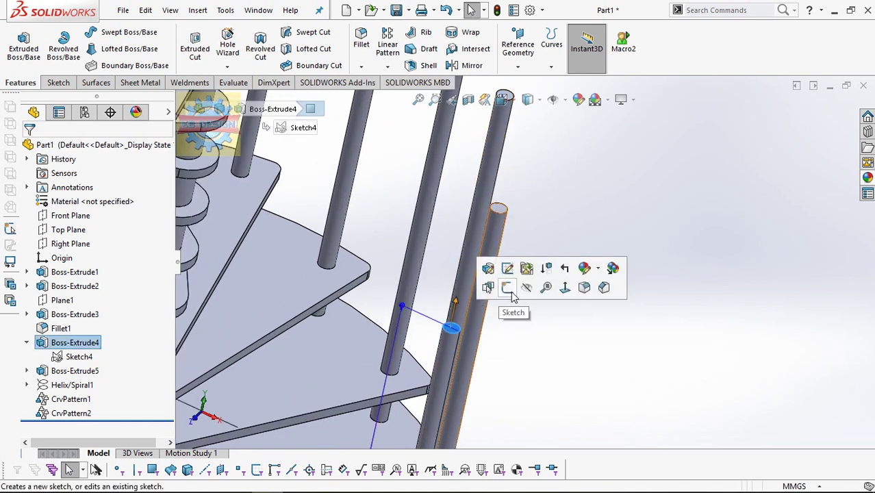
{"action": "left_click", "coordinate": [508, 288]}
{"action": "left_click", "coordinate": [89, 358]}
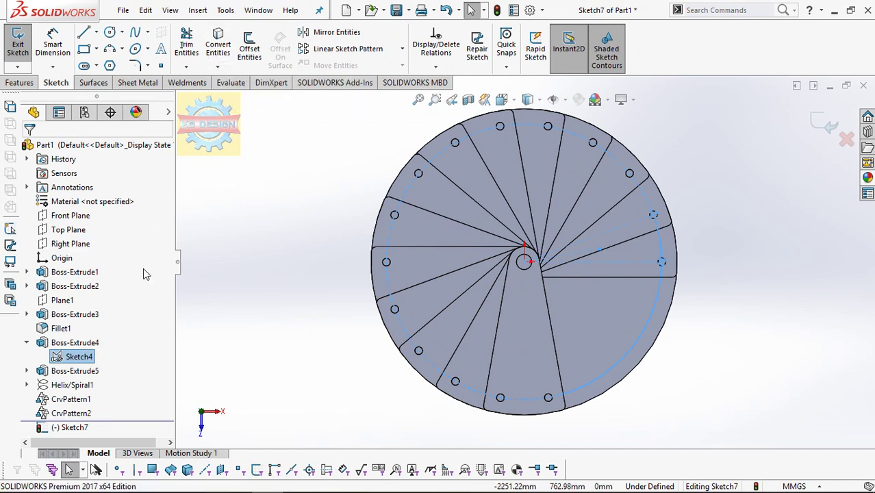
{"action": "right_click", "coordinate": [77, 357]}
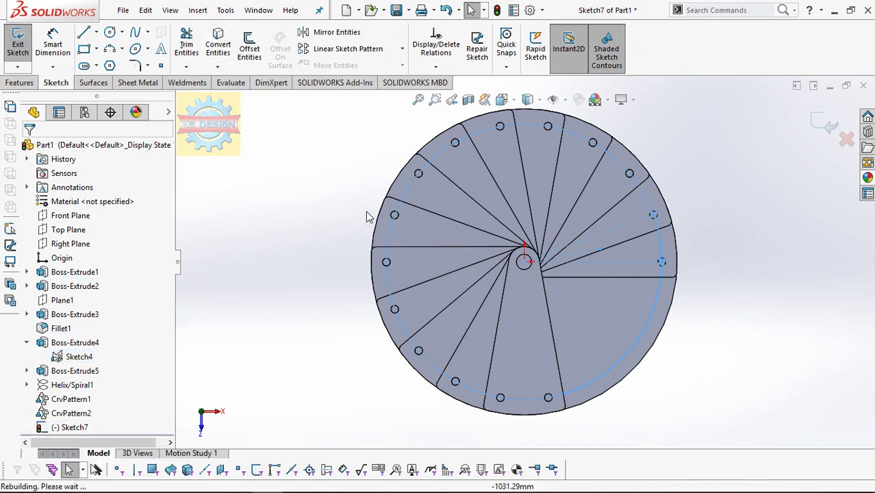
{"action": "left_click", "coordinate": [217, 48]}
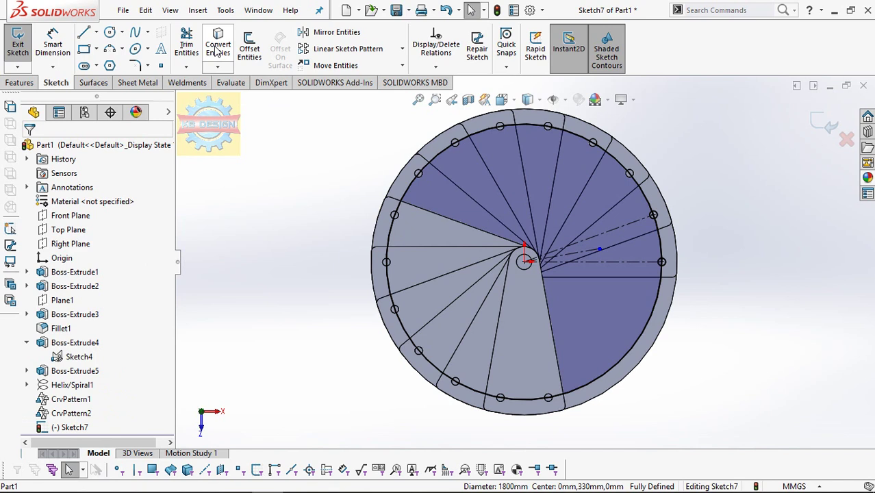
{"action": "left_click", "coordinate": [79, 357]}
{"action": "left_click", "coordinate": [89, 341]}
{"action": "left_click", "coordinate": [20, 44]}
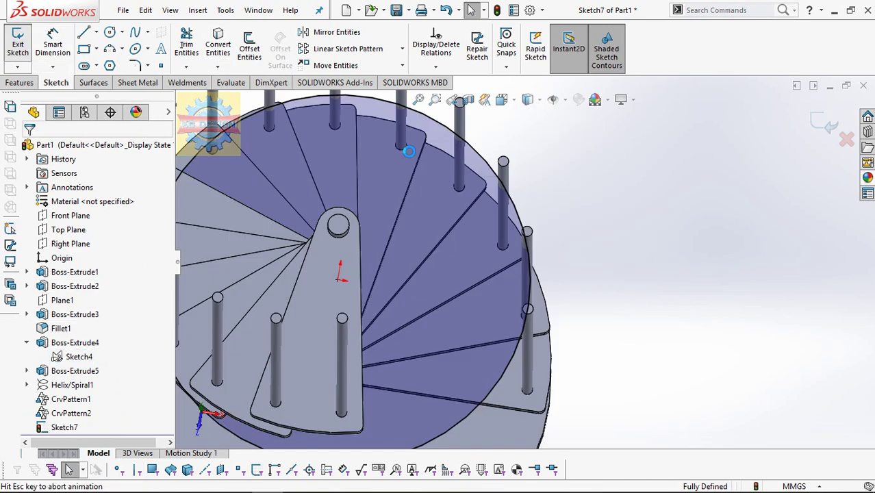
{"action": "scroll", "coordinate": [482, 214], "scroll_direction": "up", "scroll_amount": 3}
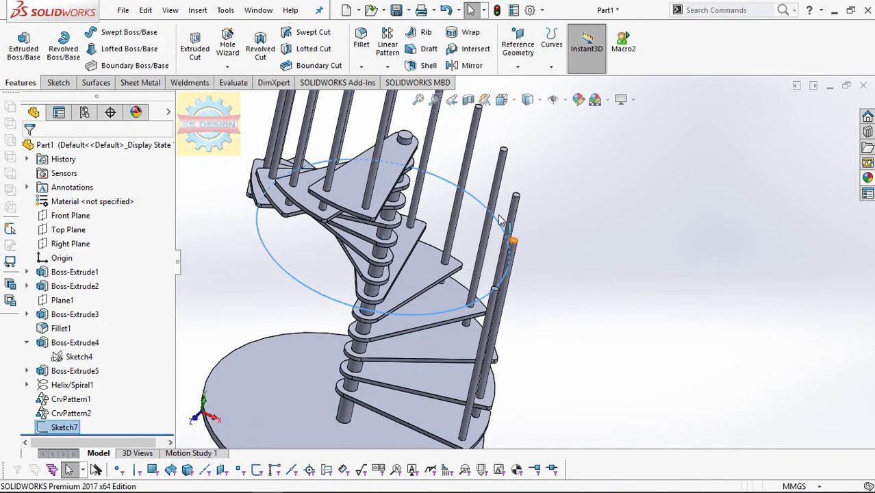
{"action": "scroll", "coordinate": [524, 198], "scroll_direction": "up", "scroll_amount": 3}
Create a helix on Sketch7 defined by height and pitch, with 2350 mm height.
{"action": "left_click", "coordinate": [551, 45]}
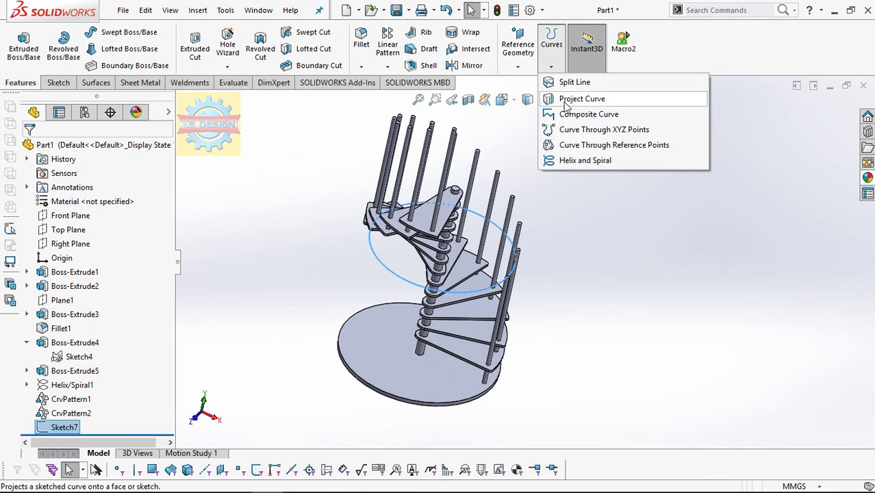
{"action": "left_click", "coordinate": [548, 160]}
{"action": "left_click", "coordinate": [96, 339]}
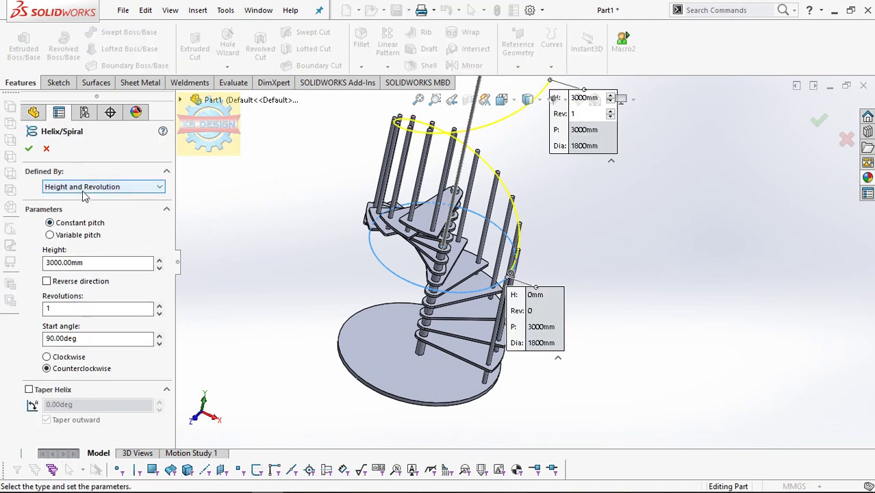
{"action": "left_click", "coordinate": [103, 186]}
{"action": "left_click", "coordinate": [76, 213]}
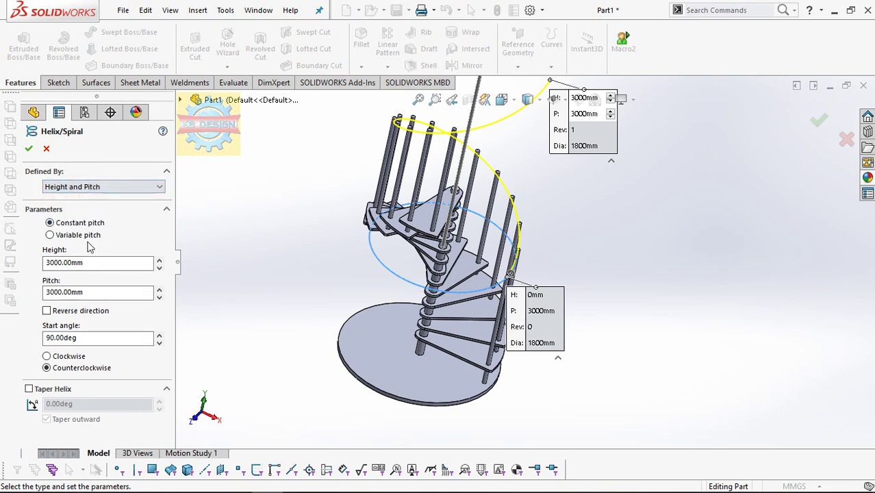
{"action": "left_click_drag", "start_coordinate": [108, 262], "coordinate": [19, 260]}
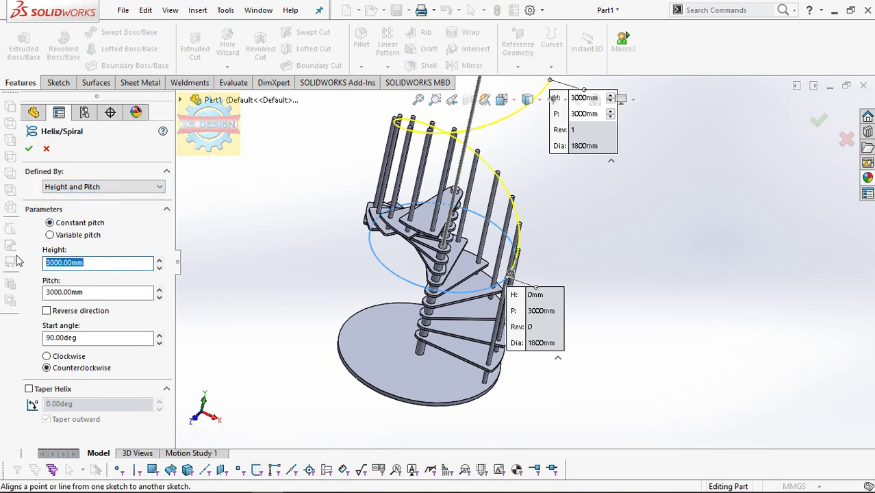
{"action": "type", "text": "2350"}
{"action": "key", "text": "Return"}
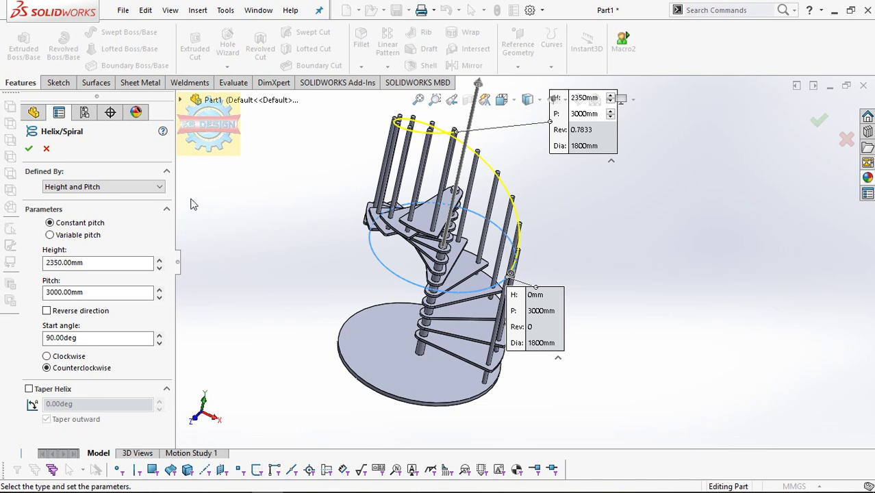
{"action": "left_click", "coordinate": [29, 150]}
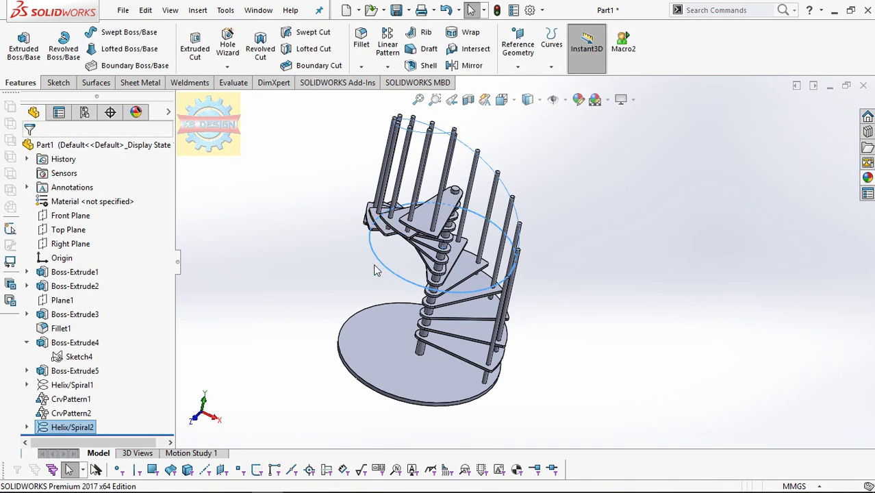
Zoom and rotate in to inspect Helix/Spiral2 over the post tops.
{"action": "scroll", "coordinate": [532, 282], "scroll_direction": "down", "scroll_amount": 3}
{"action": "scroll", "coordinate": [529, 281], "scroll_direction": "down", "scroll_amount": 2}
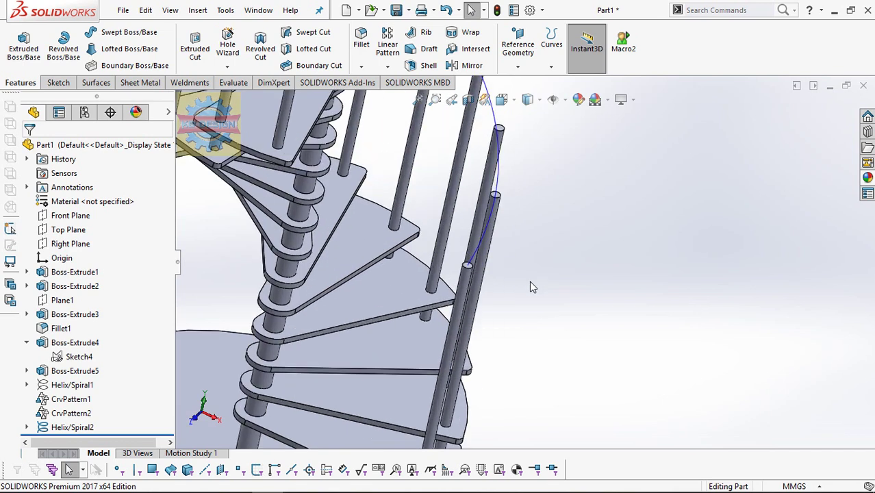
{"action": "scroll", "coordinate": [507, 232], "scroll_direction": "down", "scroll_amount": 2}
{"action": "scroll", "coordinate": [491, 193], "scroll_direction": "down", "scroll_amount": 3}
{"action": "scroll", "coordinate": [491, 192], "scroll_direction": "down", "scroll_amount": 2}
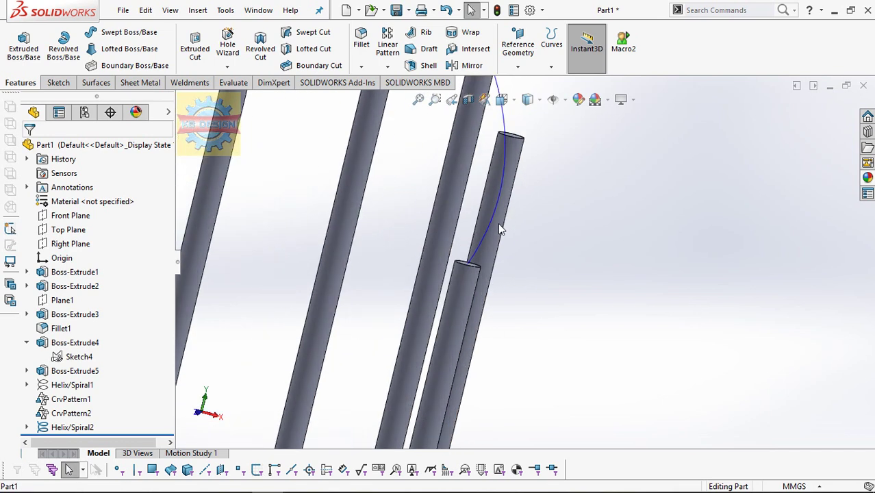
{"action": "scroll", "coordinate": [497, 222], "scroll_direction": "down", "scroll_amount": 2}
{"action": "scroll", "coordinate": [473, 268], "scroll_direction": "down", "scroll_amount": 2}
{"action": "scroll", "coordinate": [443, 272], "scroll_direction": "down", "scroll_amount": 2}
{"action": "middle_click_drag", "start_coordinate": [443, 273], "coordinate": [446, 279]}
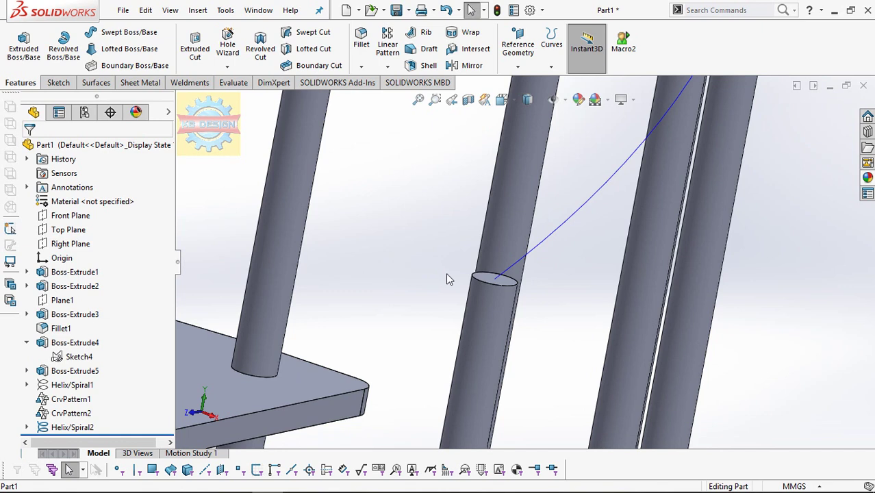
{"action": "left_click", "coordinate": [507, 276]}
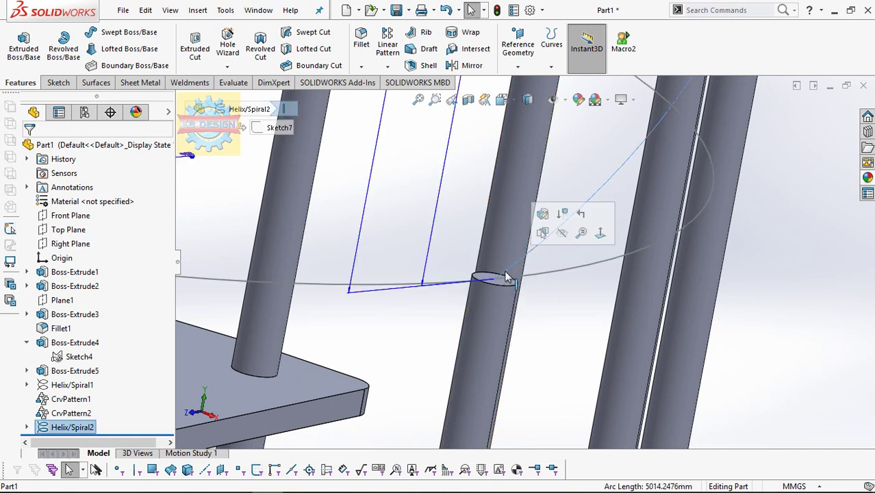
{"action": "key", "text": "Escape"}
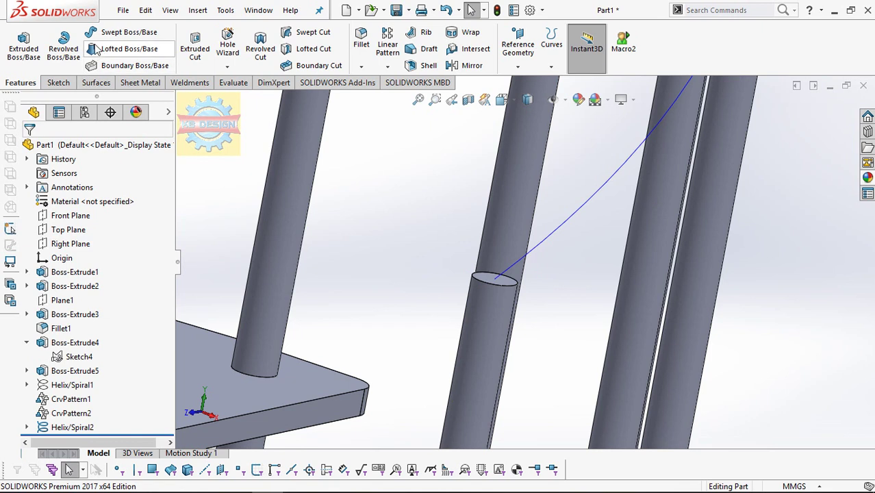
Sweep a 64 mm circular profile along Helix/Spiral2 as the handrail.
{"action": "left_click", "coordinate": [110, 32]}
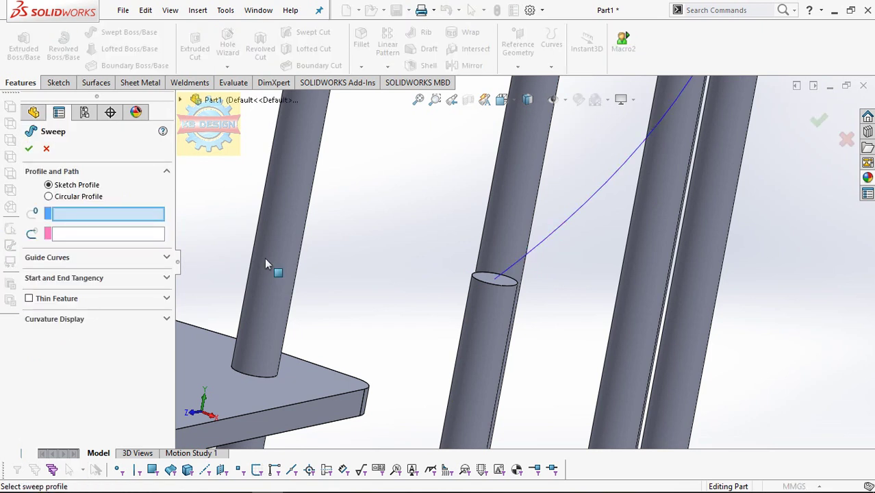
{"action": "left_click", "coordinate": [48, 196]}
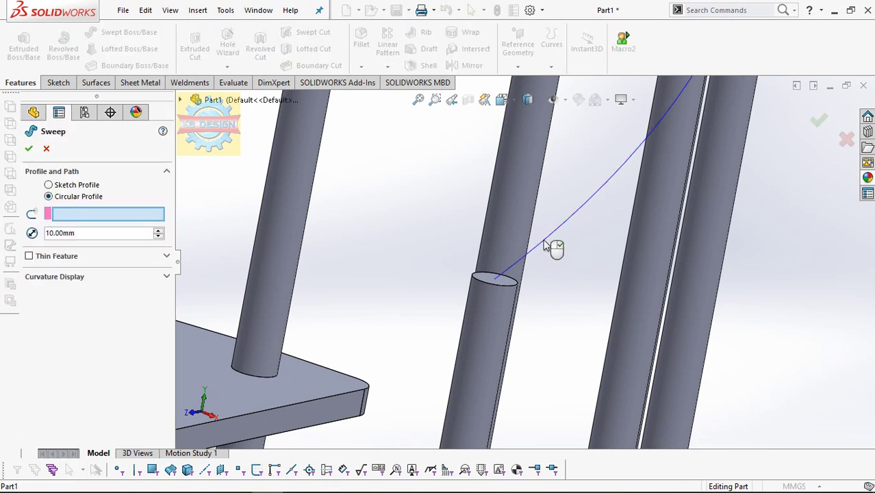
{"action": "left_click", "coordinate": [551, 245]}
{"action": "type", "text": "64"}
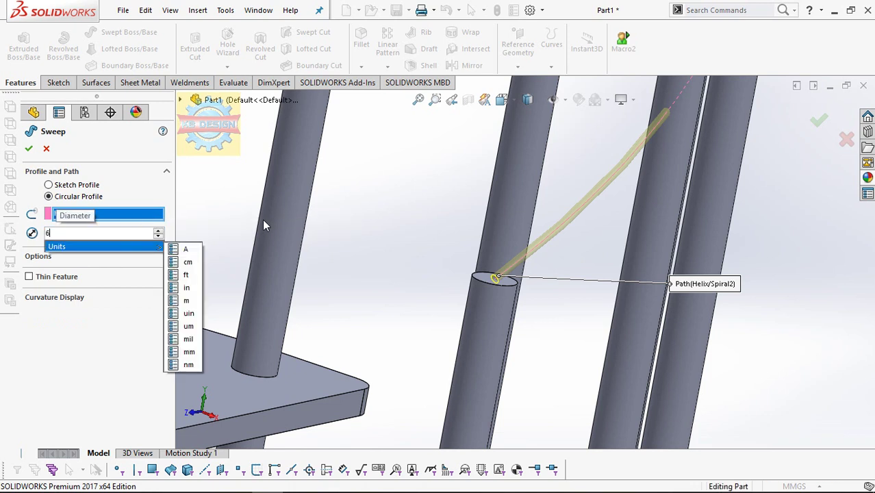
{"action": "key", "text": "Return"}
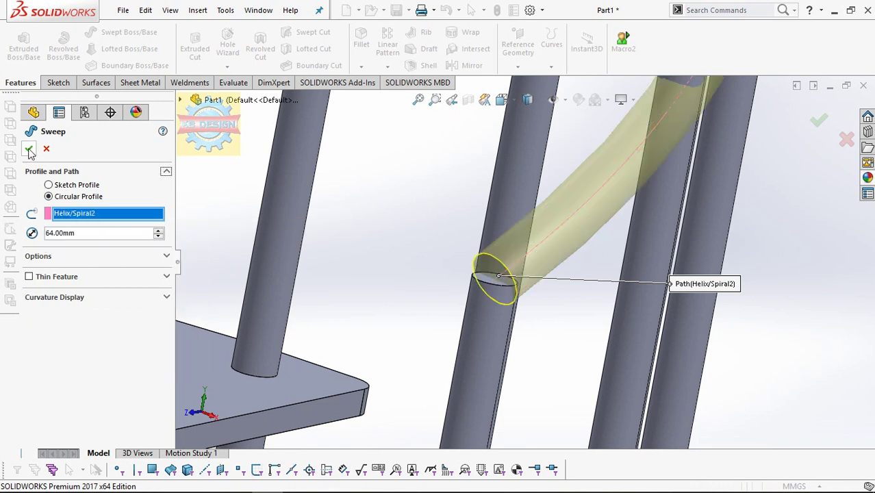
{"action": "left_click", "coordinate": [29, 149]}
{"action": "scroll", "coordinate": [398, 195], "scroll_direction": "up", "scroll_amount": 5}
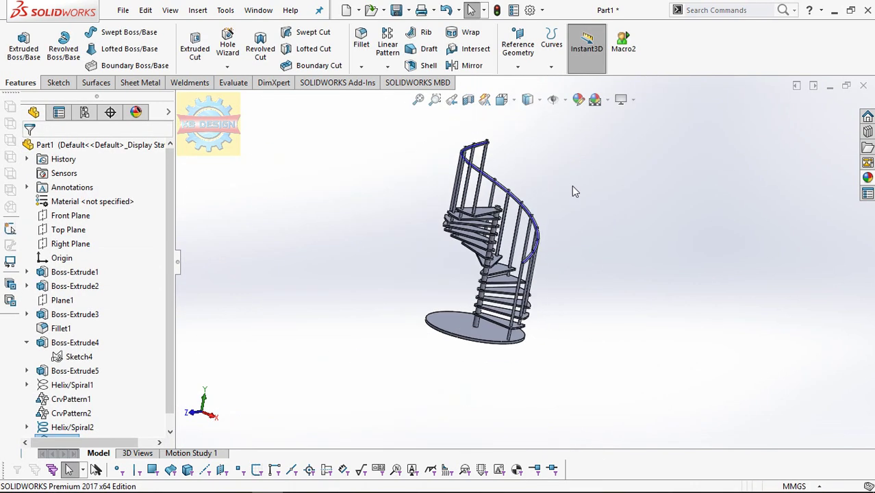
{"action": "middle_click_drag", "start_coordinate": [574, 191], "coordinate": [311, 265]}
{"action": "scroll", "coordinate": [101, 371], "scroll_direction": "down", "scroll_amount": 1}
{"action": "left_click", "coordinate": [76, 413]}
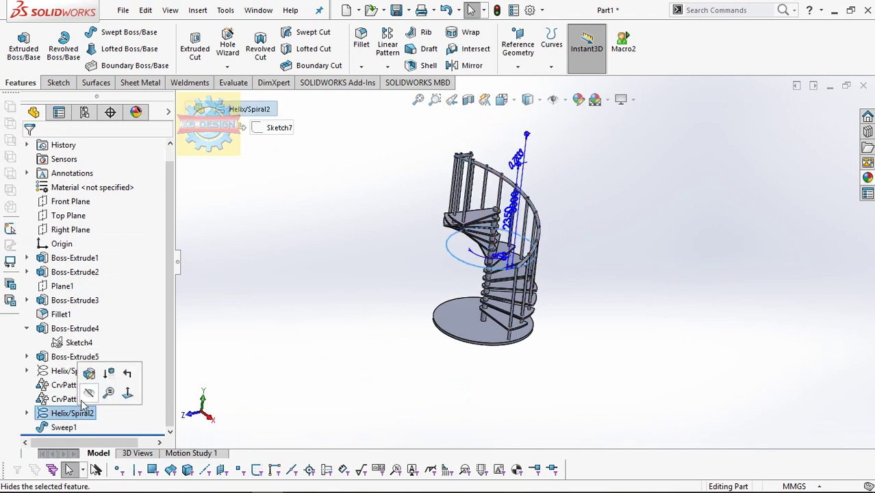
{"action": "left_click", "coordinate": [89, 391]}
{"action": "mouse_move", "coordinate": [457, 238]}
{"action": "middle_mouse_down"}
{"action": "mouse_move", "coordinate": [437, 247]}
{"action": "mouse_move", "coordinate": [452, 273]}
{"action": "middle_mouse_up"}
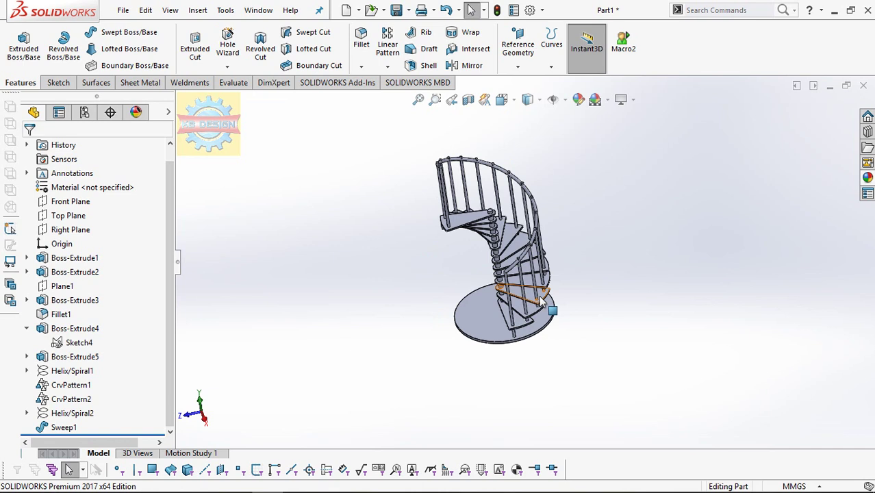
{"action": "middle_click_drag", "start_coordinate": [562, 276], "coordinate": [585, 282]}
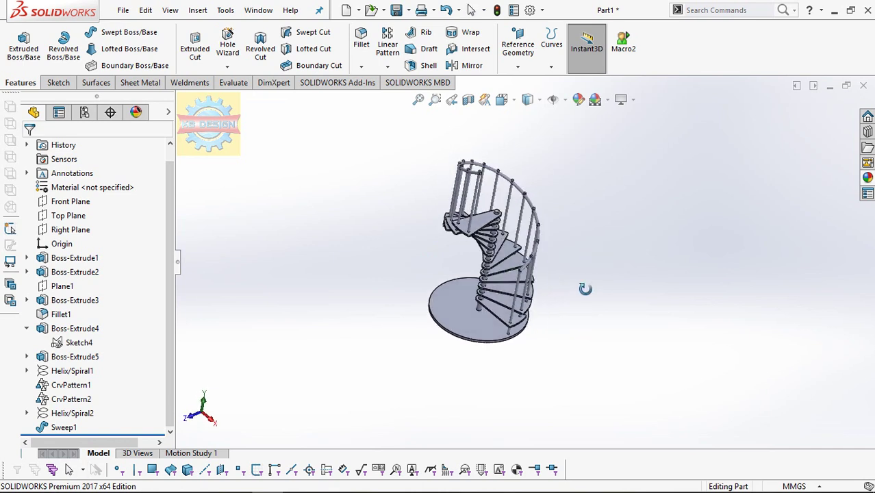
Apply a black appearance to the base Boss-Extrude1 and the Sweep1 handrail.
{"action": "left_click", "coordinate": [520, 337]}
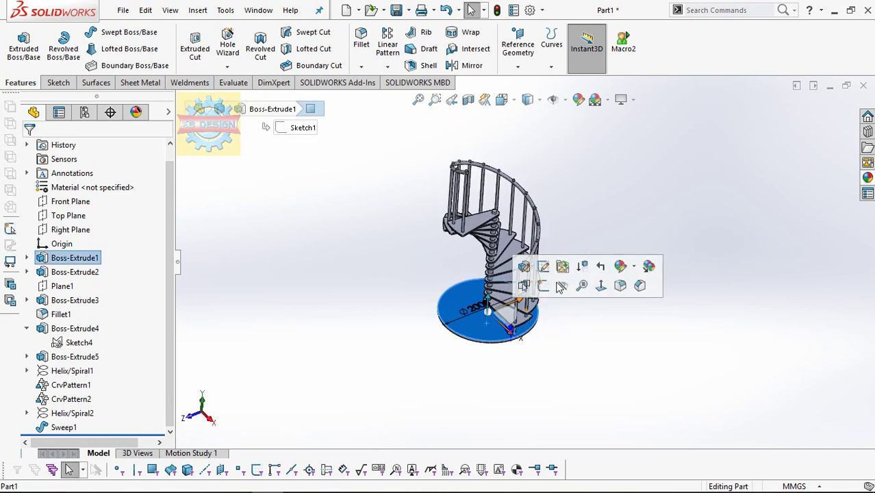
{"action": "left_click", "coordinate": [620, 266]}
{"action": "left_click", "coordinate": [627, 309]}
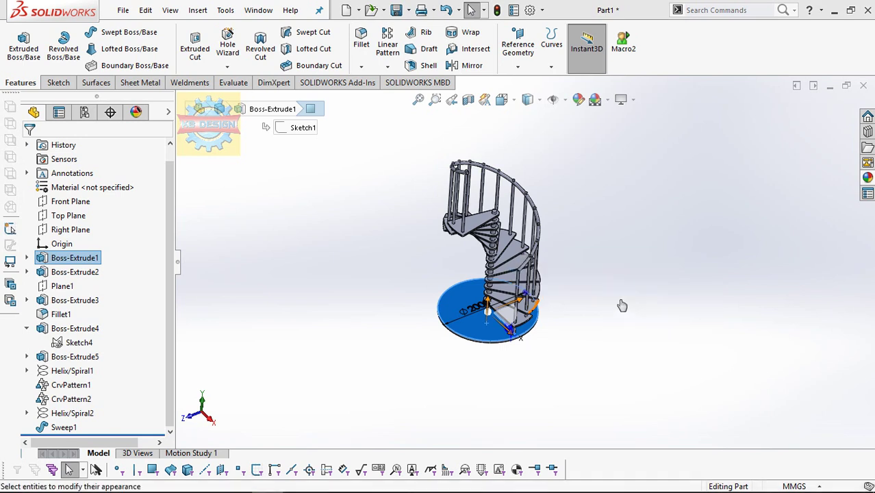
{"action": "left_click", "coordinate": [126, 427]}
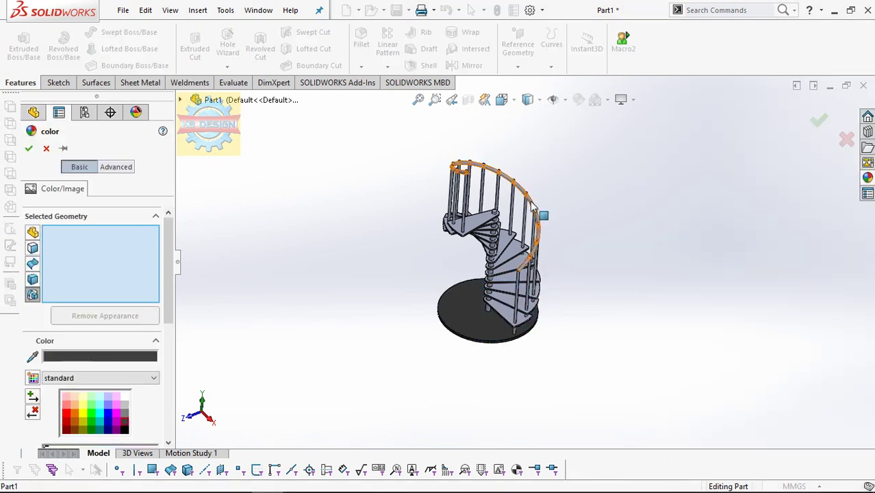
{"action": "left_click", "coordinate": [534, 207]}
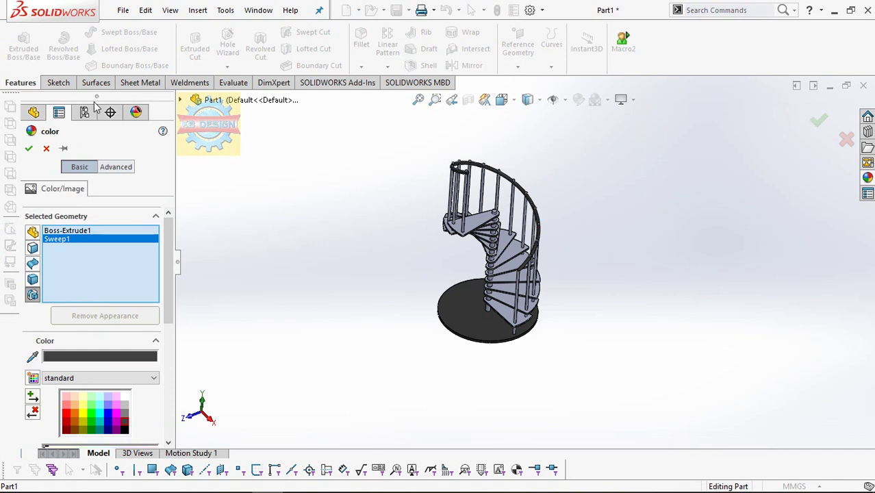
{"action": "left_click", "coordinate": [29, 149]}
Switch the scene to Plain White.
{"action": "scroll", "coordinate": [667, 242], "scroll_direction": "down", "scroll_amount": 3}
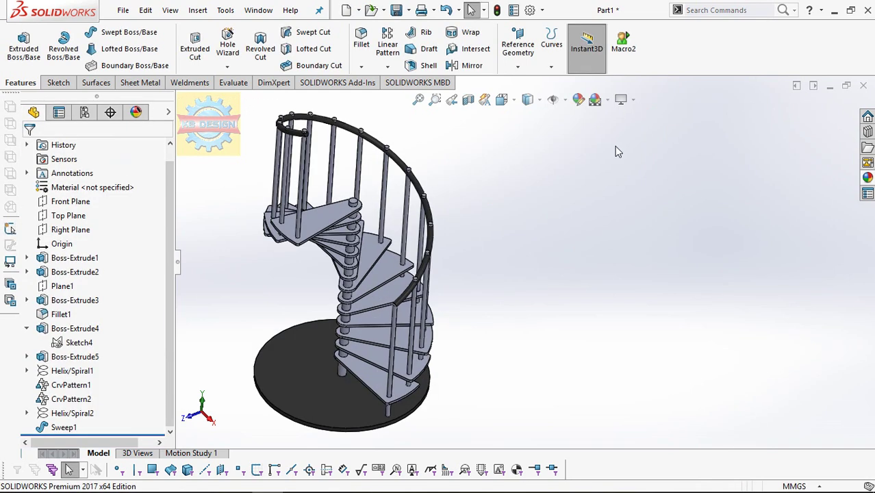
{"action": "left_click", "coordinate": [606, 100]}
{"action": "left_click", "coordinate": [614, 132]}
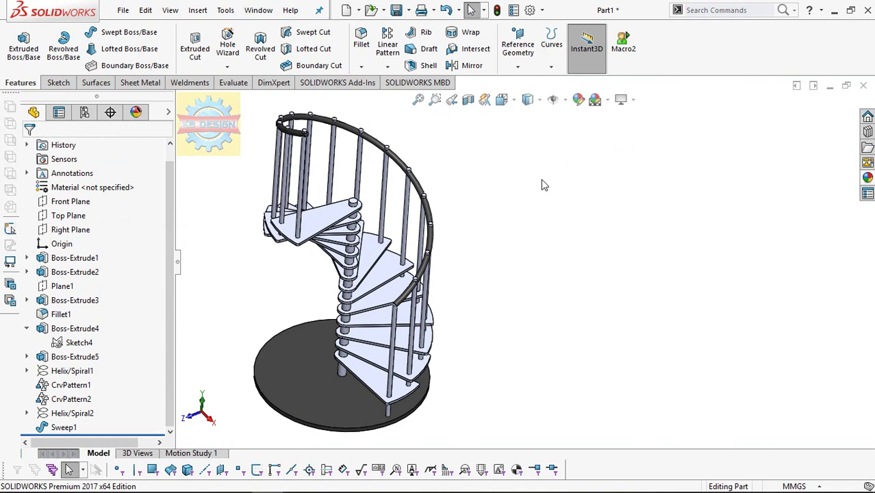
Give CrvPattern1 and the remaining steps the Organic > Wood polished oak 2d appearance.
{"action": "left_click", "coordinate": [338, 222]}
{"action": "left_click", "coordinate": [451, 160]}
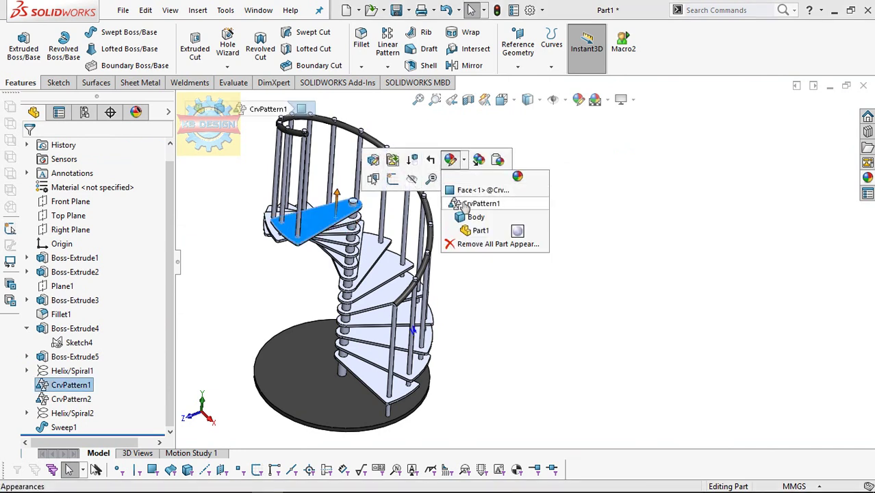
{"action": "left_click", "coordinate": [480, 203]}
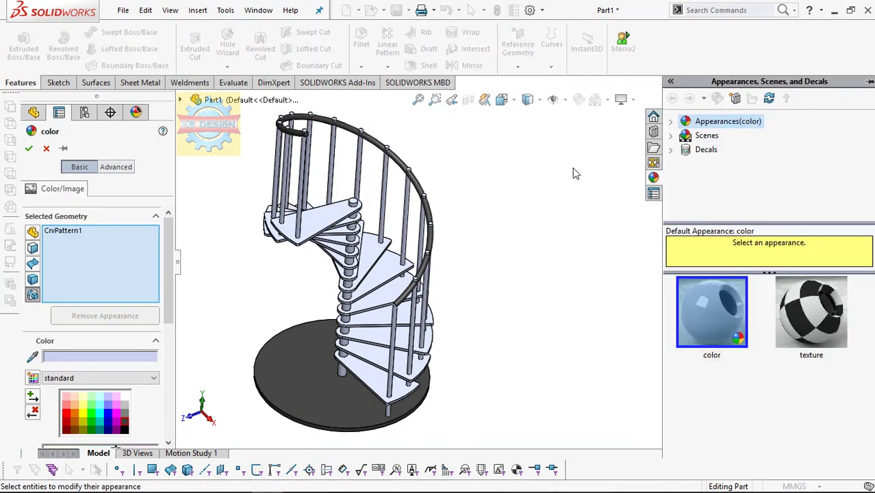
{"action": "left_click", "coordinate": [671, 121]}
{"action": "scroll", "coordinate": [692, 195], "scroll_direction": "down", "scroll_amount": 1}
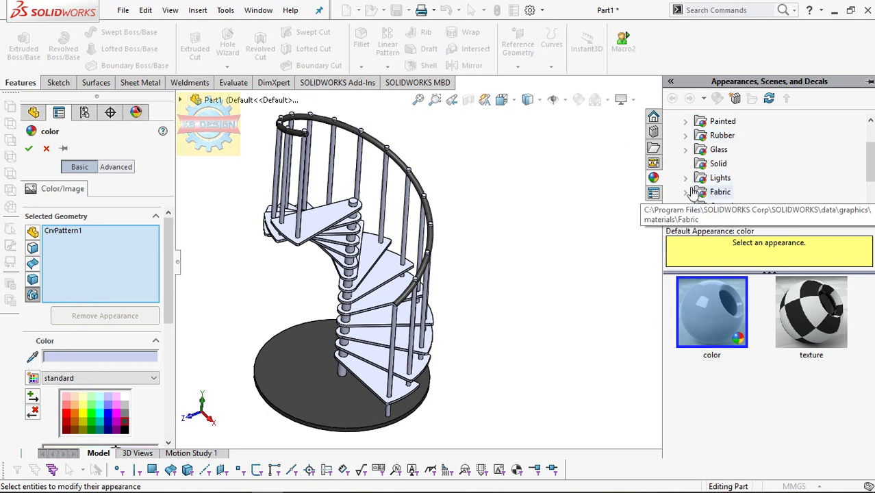
{"action": "left_click", "coordinate": [687, 191]}
{"action": "left_click", "coordinate": [686, 179]}
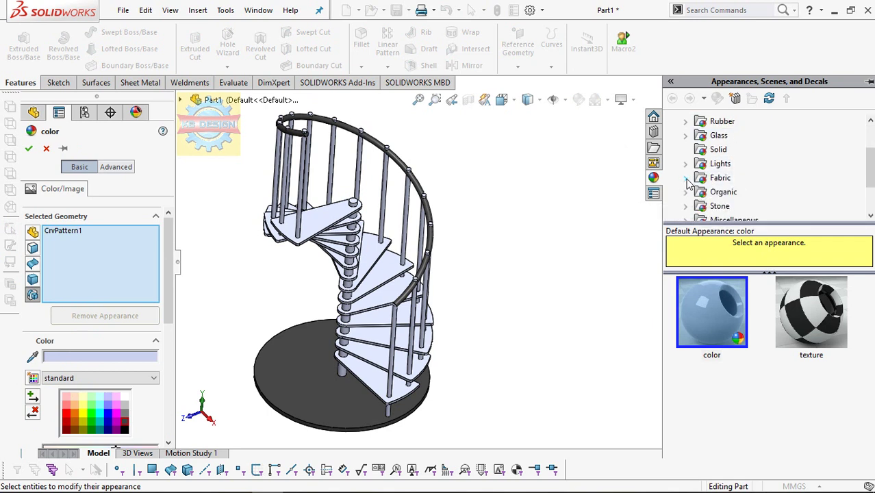
{"action": "left_click", "coordinate": [685, 191]}
{"action": "left_click", "coordinate": [732, 149]}
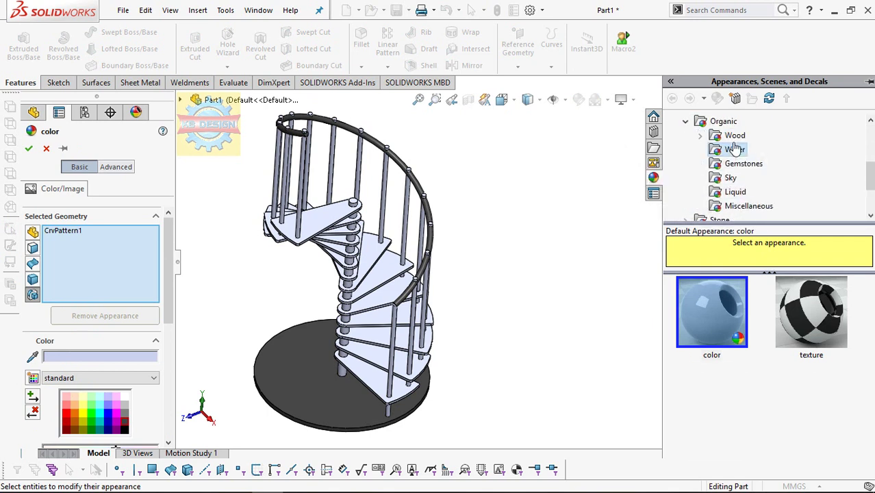
{"action": "left_click", "coordinate": [734, 136]}
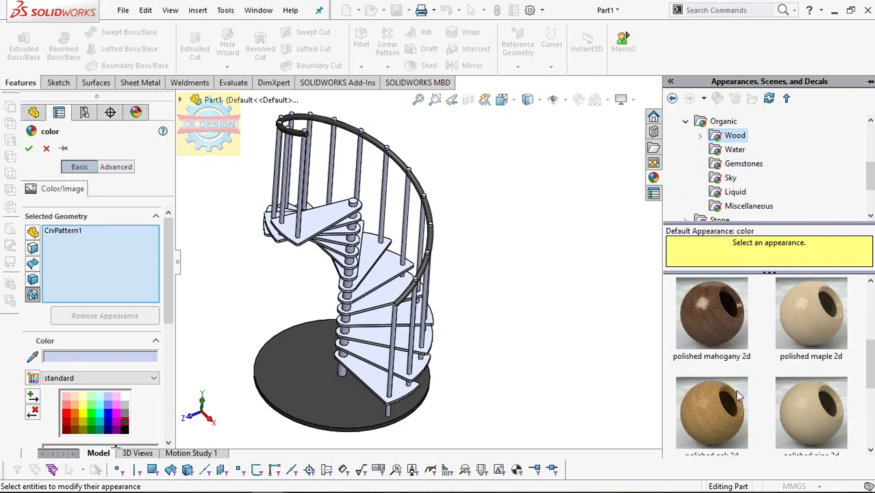
{"action": "left_click", "coordinate": [735, 389]}
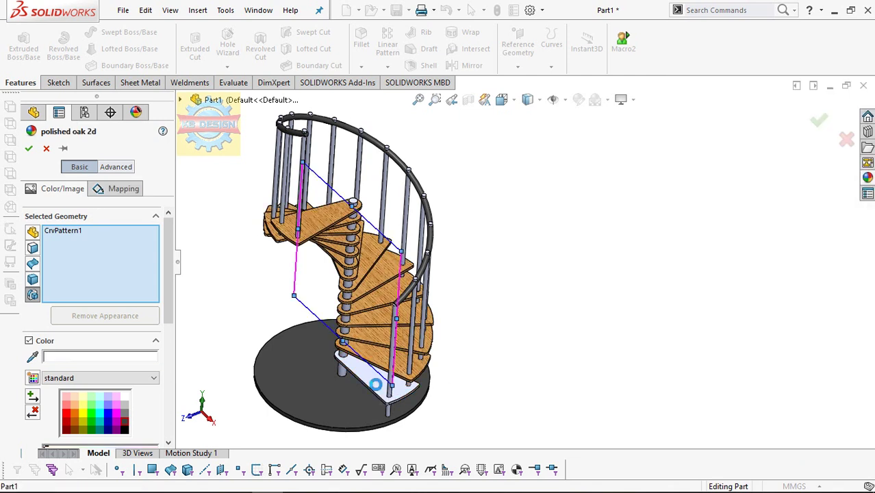
{"action": "left_click", "coordinate": [376, 385]}
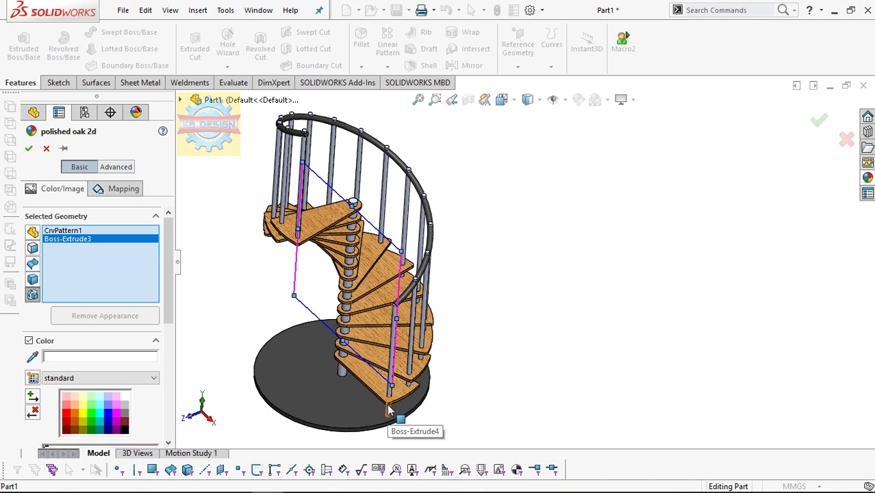
{"action": "left_click", "coordinate": [387, 410]}
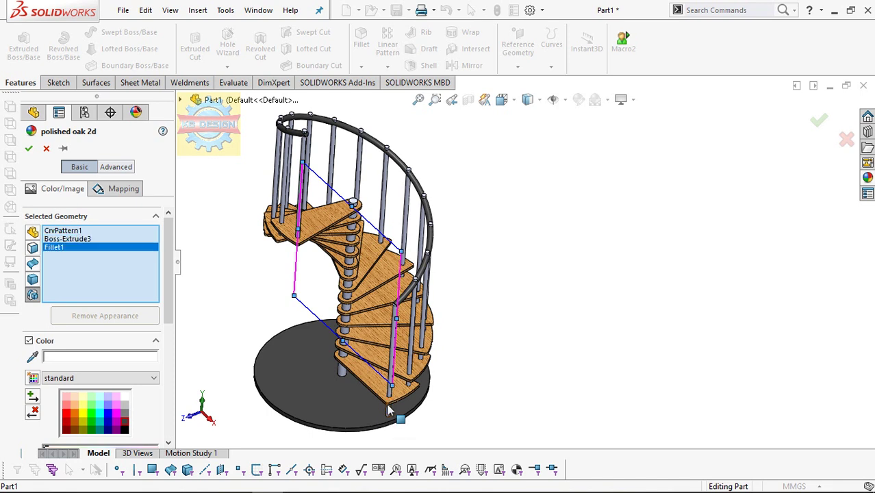
{"action": "left_click", "coordinate": [28, 149]}
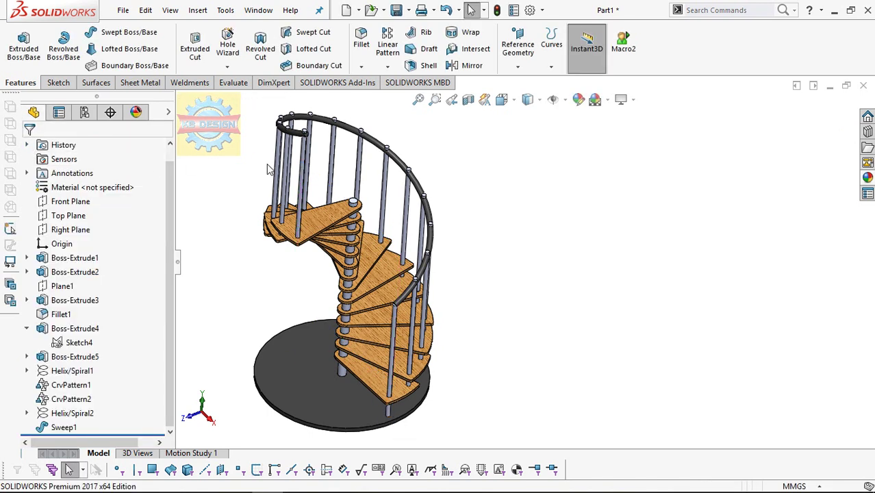
Colour the CrvPattern2 balusters light grey.
{"action": "left_click", "coordinate": [301, 195]}
{"action": "left_click", "coordinate": [415, 132]}
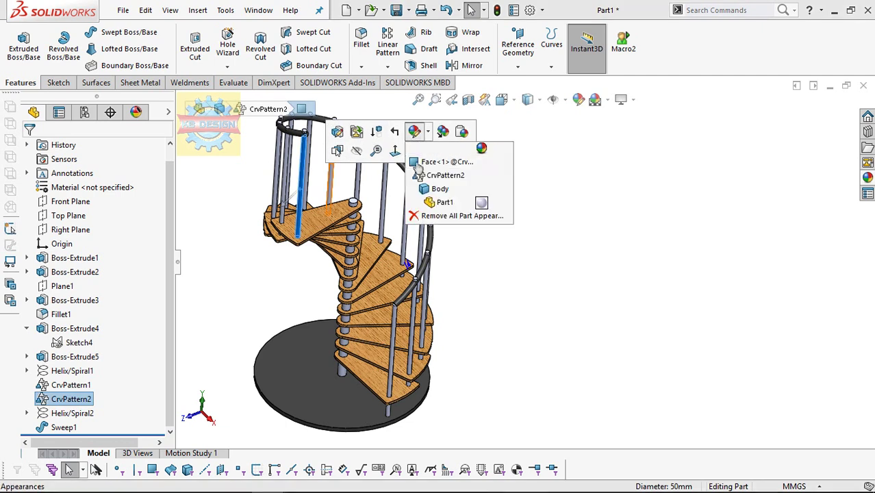
{"action": "left_click", "coordinate": [419, 175]}
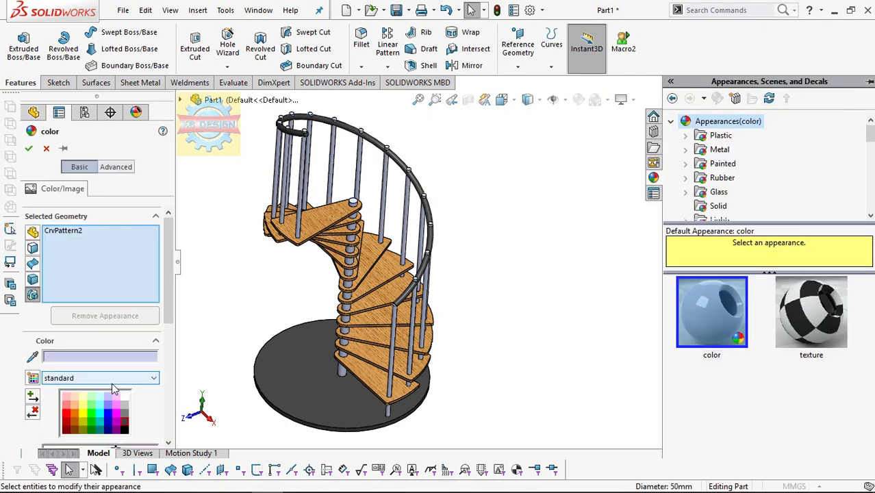
{"action": "left_click", "coordinate": [126, 419]}
{"action": "left_click", "coordinate": [125, 397]}
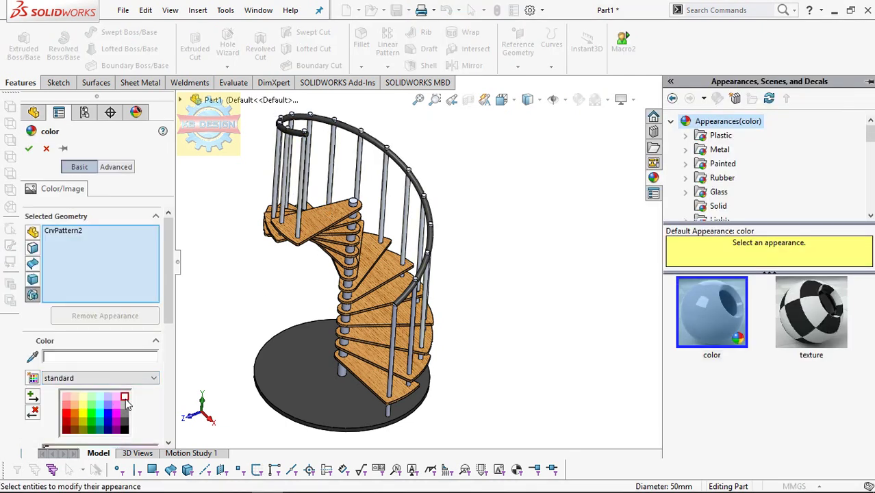
{"action": "left_click", "coordinate": [125, 404]}
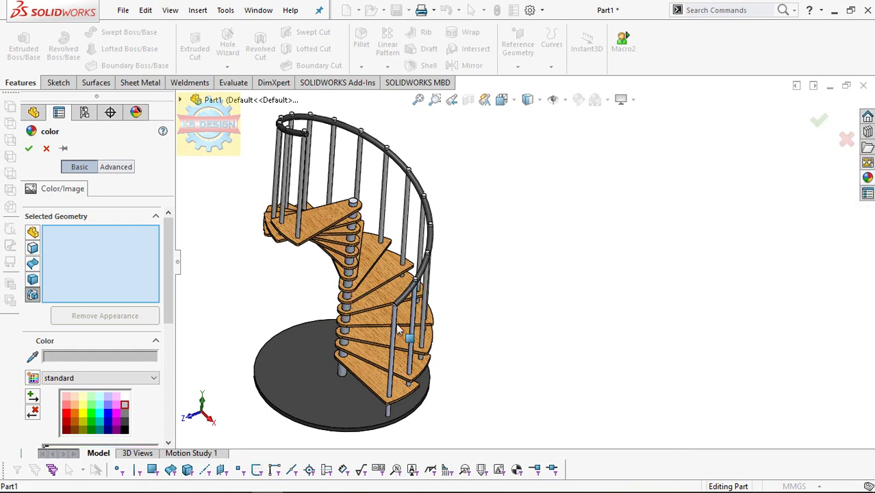
Extend the light grey to the central shaft and remaining posts, then view the staircase tilted.
{"action": "left_click", "coordinate": [363, 330]}
{"action": "left_click", "coordinate": [408, 338]}
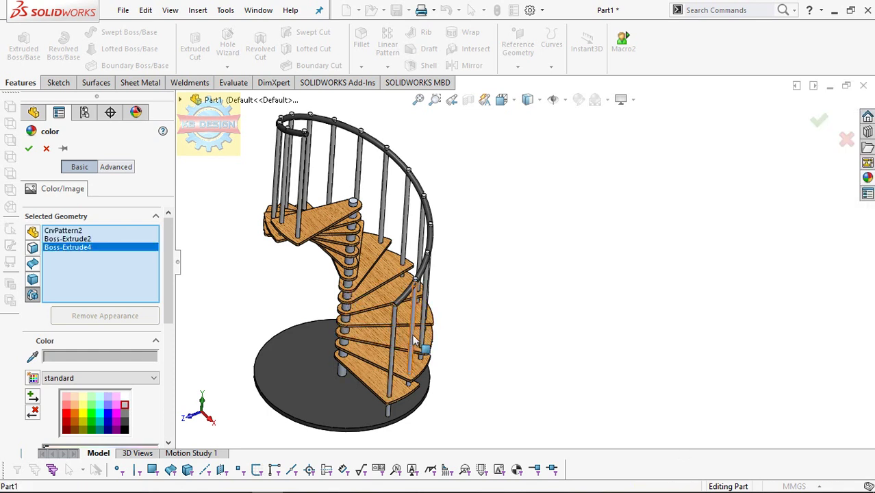
{"action": "left_click", "coordinate": [413, 342]}
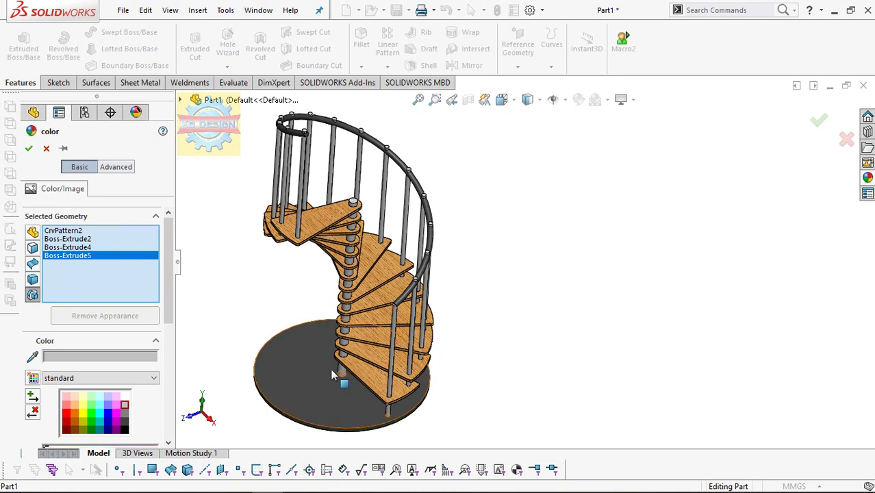
{"action": "left_click", "coordinate": [391, 424]}
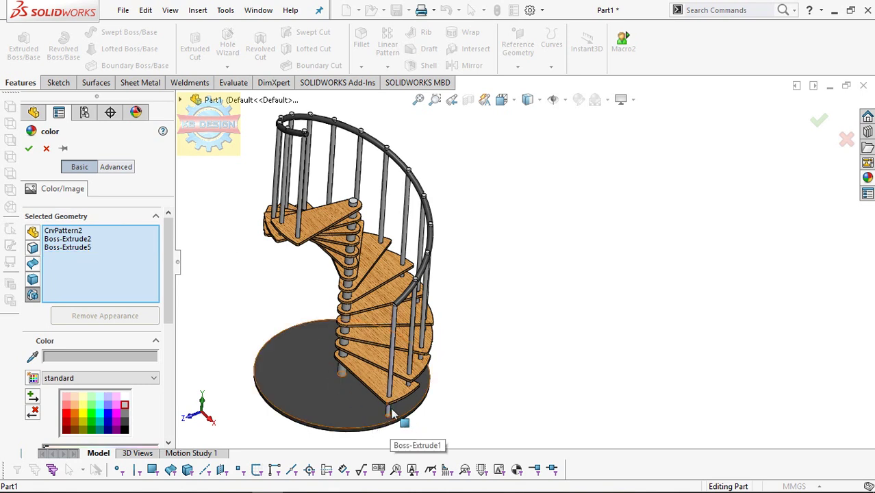
{"action": "left_click", "coordinate": [391, 425]}
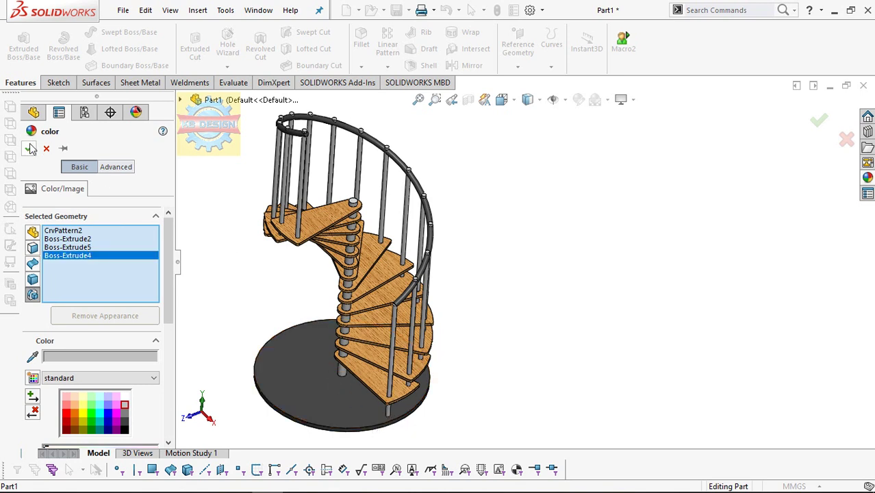
{"action": "left_click", "coordinate": [30, 149]}
{"action": "scroll", "coordinate": [480, 209], "scroll_direction": "up", "scroll_amount": 3}
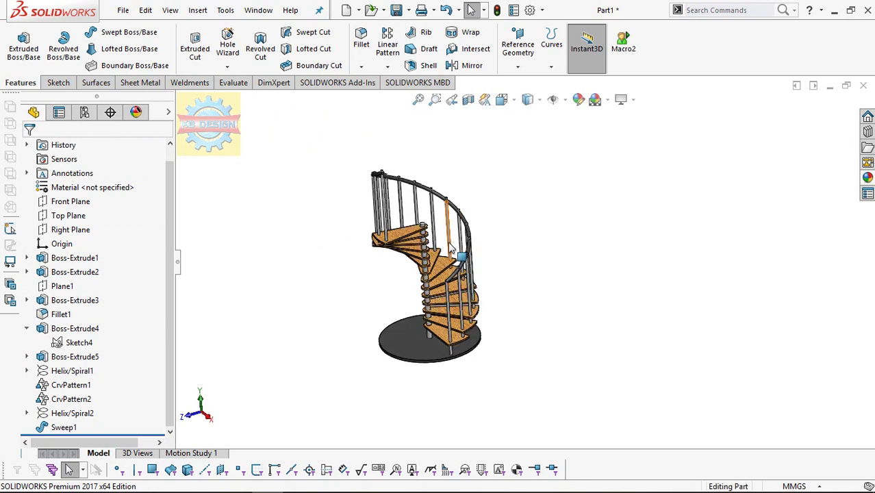
{"action": "scroll", "coordinate": [533, 197], "scroll_direction": "down", "scroll_amount": 2}
{"action": "scroll", "coordinate": [533, 197], "scroll_direction": "up", "scroll_amount": 2}
{"action": "scroll", "coordinate": [484, 315], "scroll_direction": "down", "scroll_amount": 2}
{"action": "mouse_move", "coordinate": [485, 315]}
{"action": "middle_mouse_down"}
{"action": "mouse_move", "coordinate": [538, 308]}
{"action": "mouse_move", "coordinate": [548, 254]}
{"action": "middle_mouse_up"}
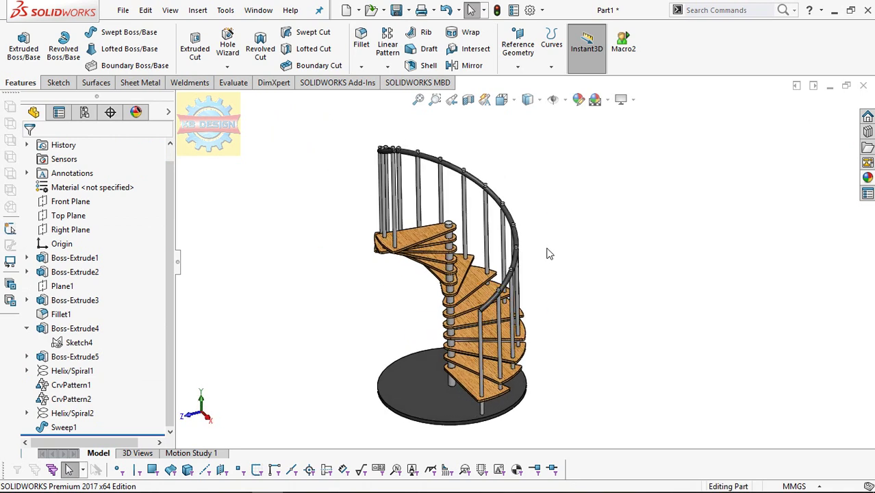